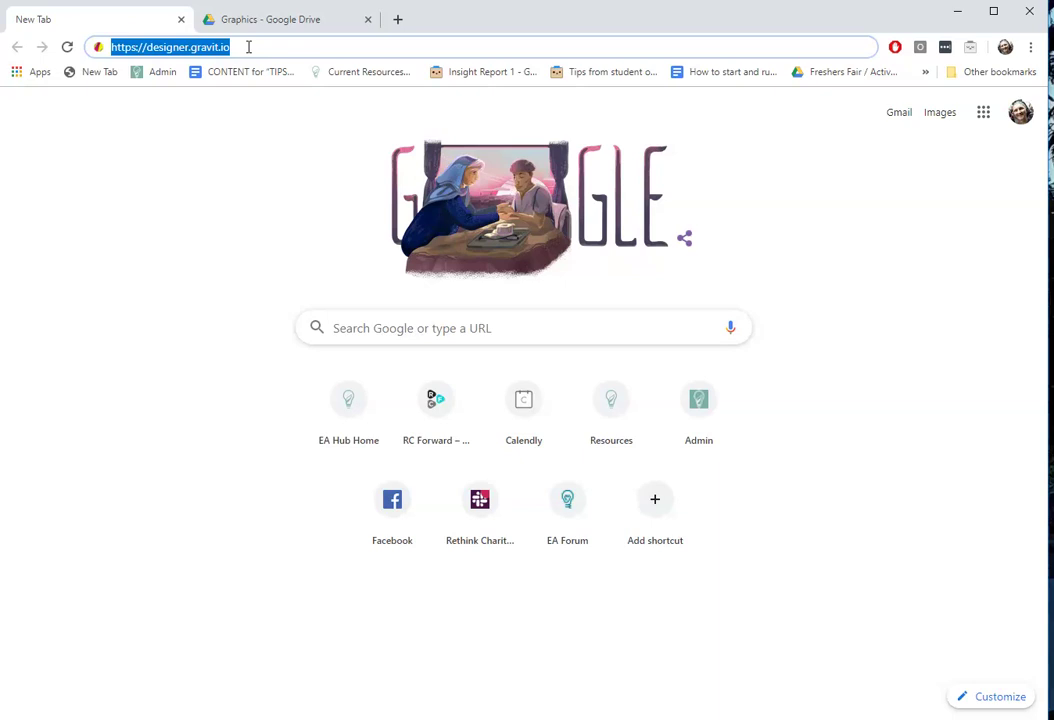
# - Load designer.gravit.io and create a new pixel-based design with an infinite canvas
pyautogui.press('Return')
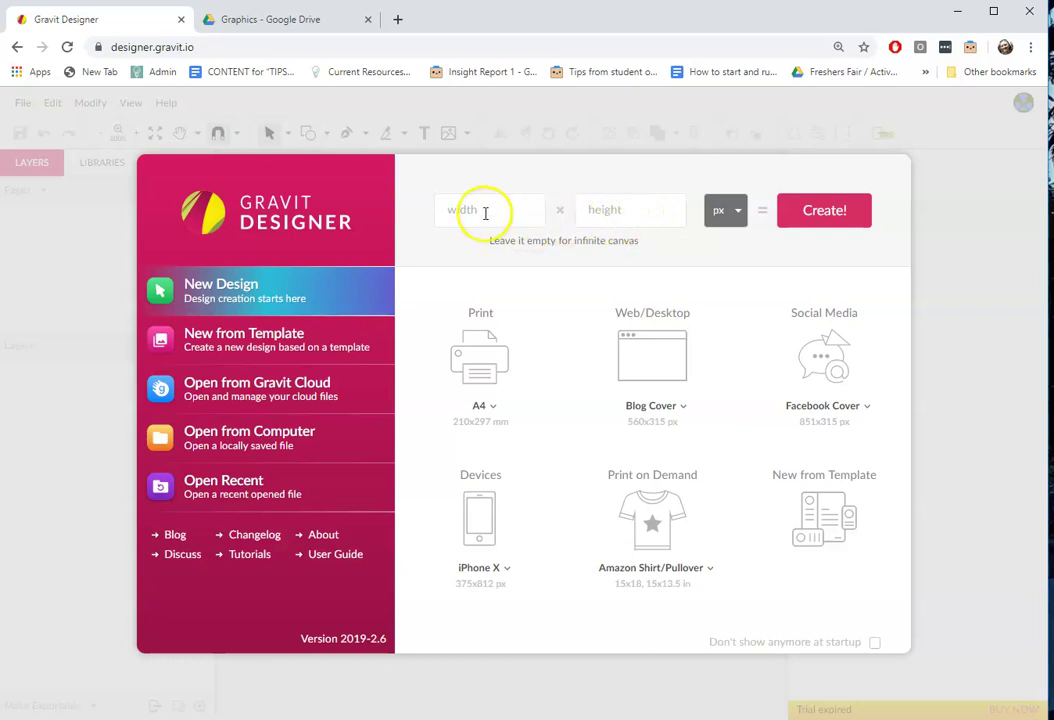
pyautogui.click(848, 214)
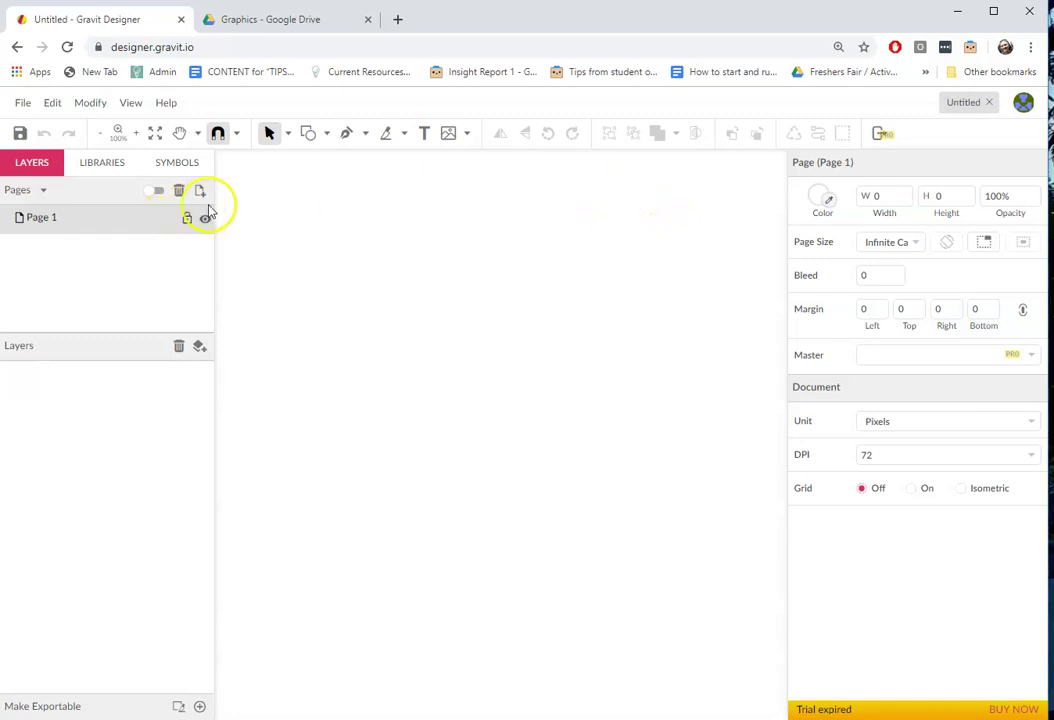
# - Place a text object with the default text in the upper part of the empty canvas and deselect it
pyautogui.click(422, 138)
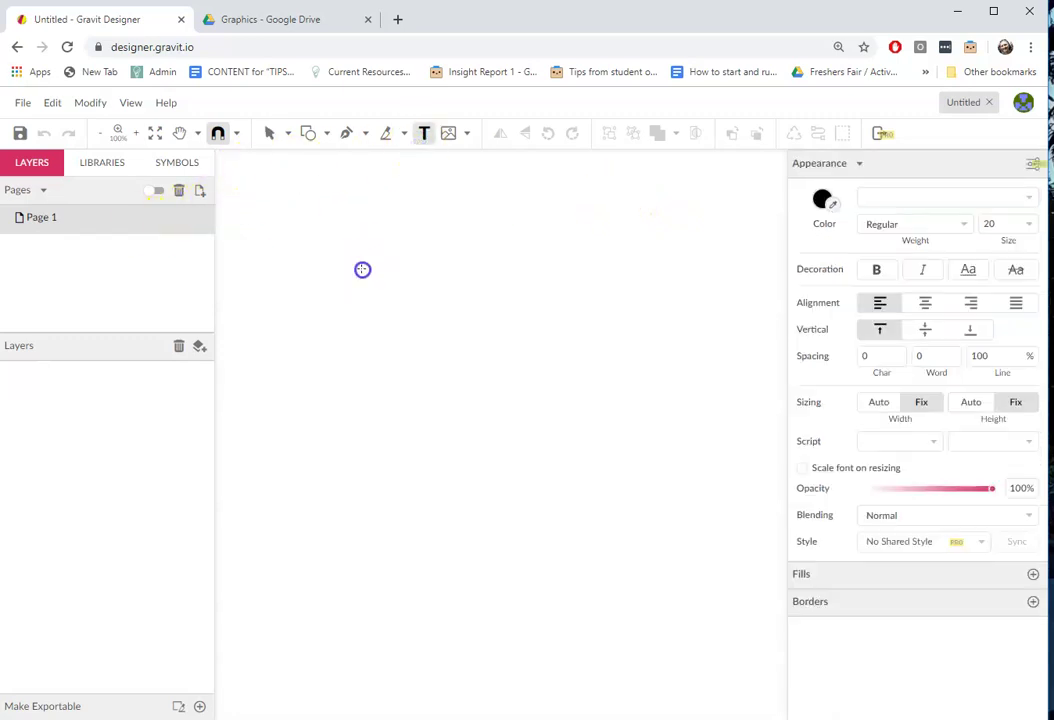
pyautogui.click(362, 269)
pyautogui.doubleClick(384, 284)
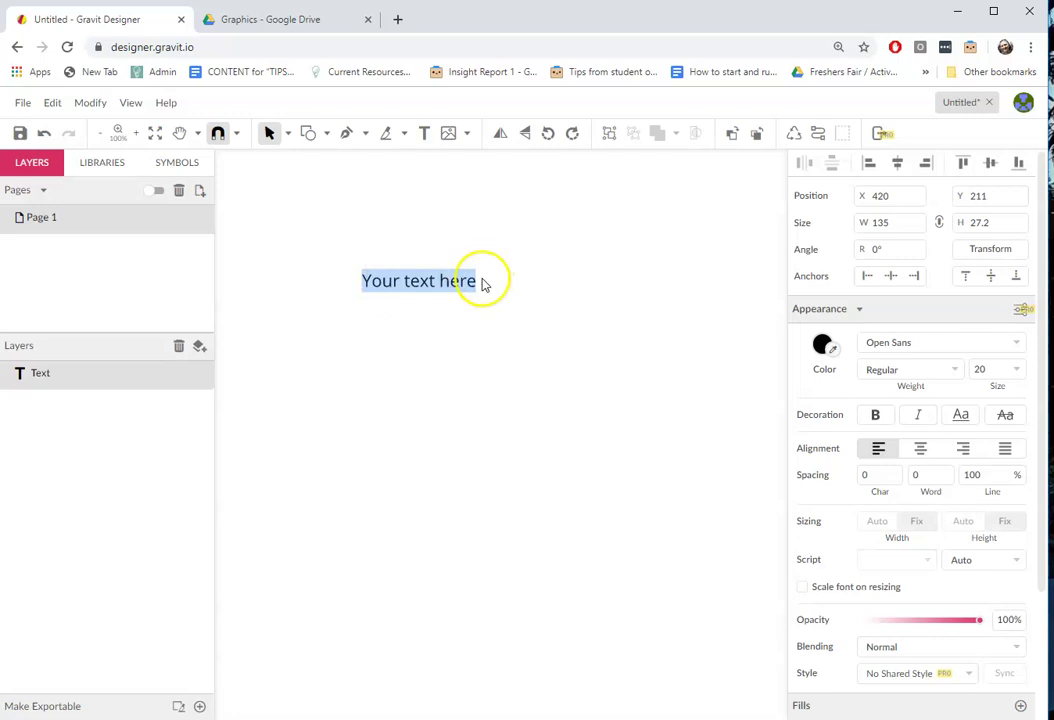
pyautogui.click(822, 344)
pyautogui.click(822, 345)
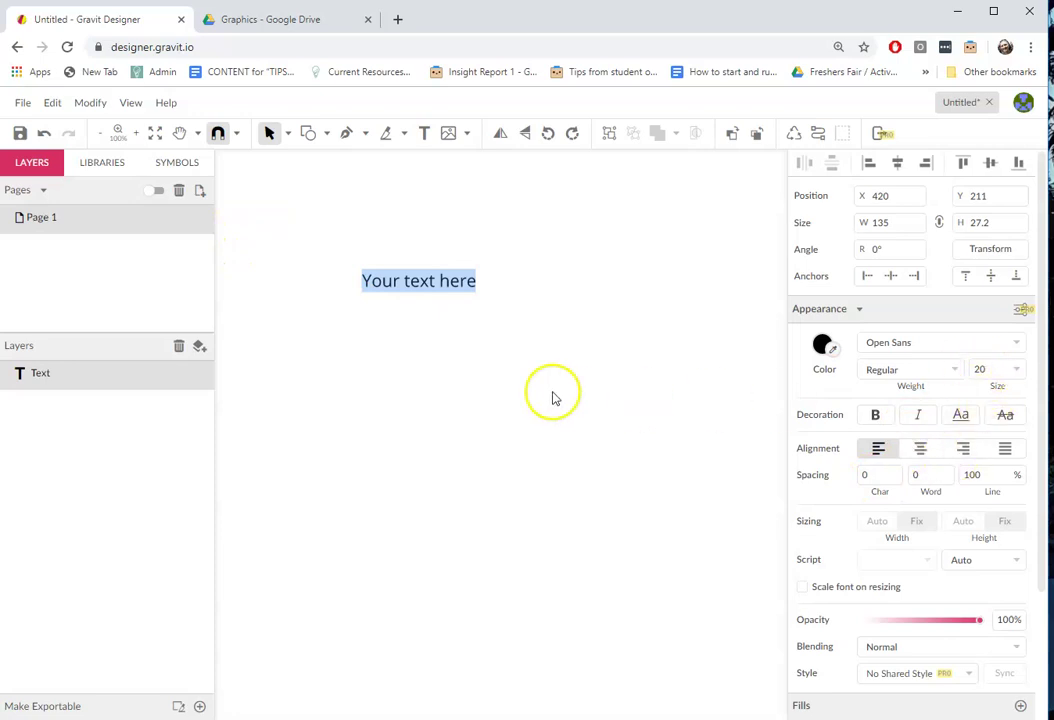
pyautogui.click(405, 353)
pyautogui.click(405, 355)
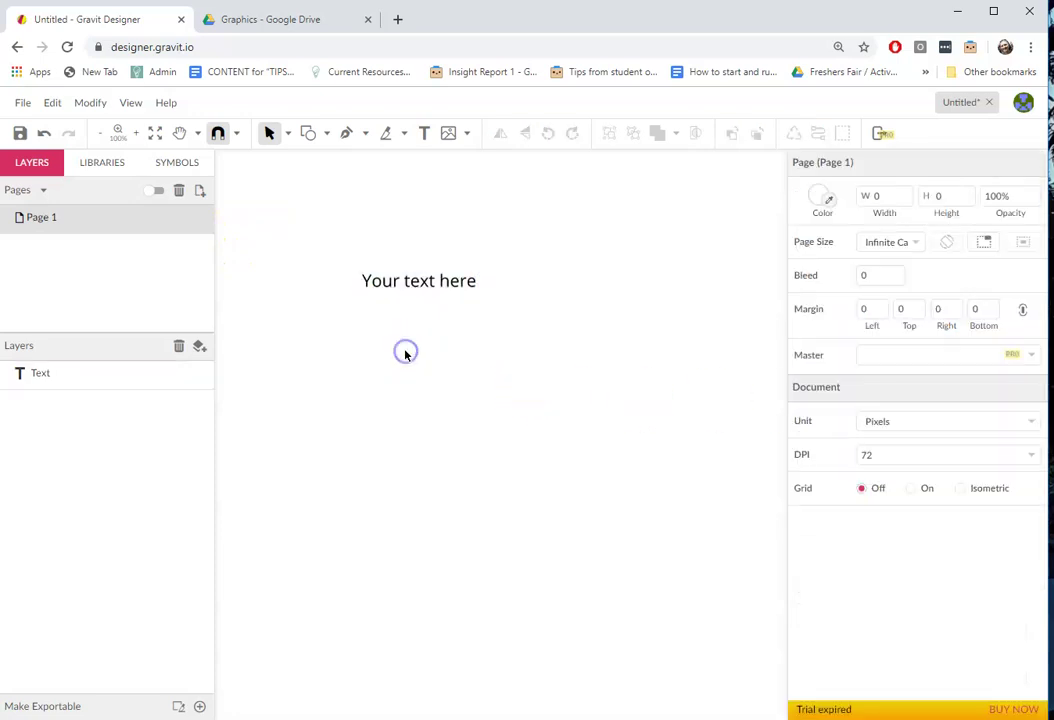
# - Draw an open Pen tool path of about 298 by 213 px below the text, mixing curved and straight segments
pyautogui.click(326, 133)
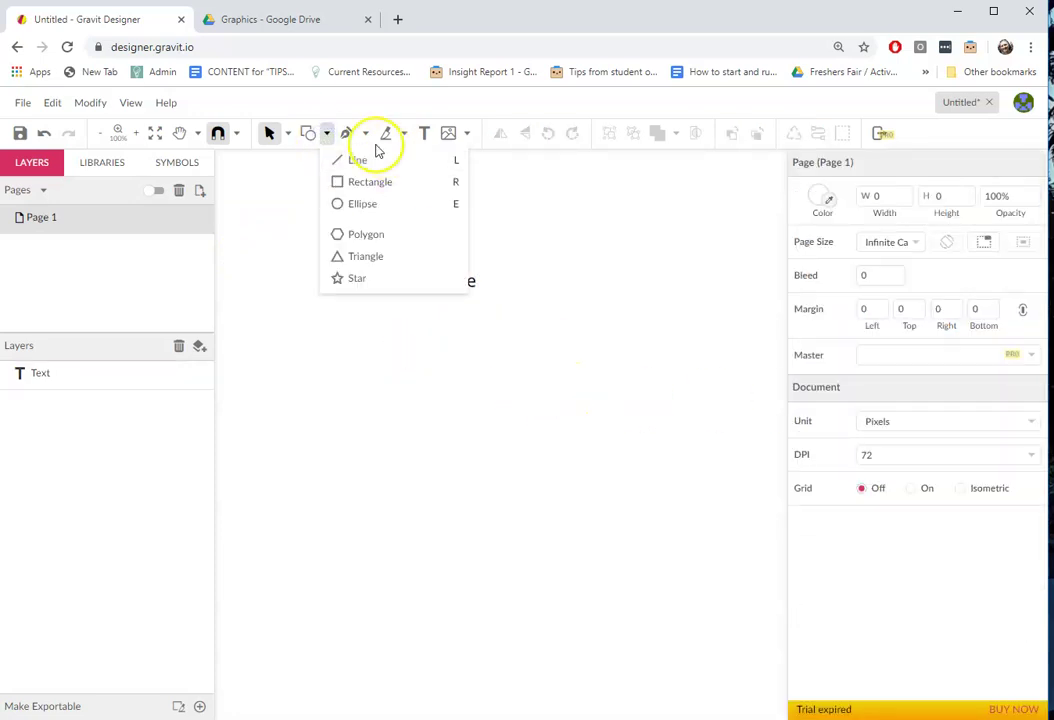
pyautogui.click(346, 133)
pyautogui.moveTo(403, 347); pyautogui.dragTo(578, 371)
pyautogui.moveTo(518, 296); pyautogui.dragTo(505, 325)
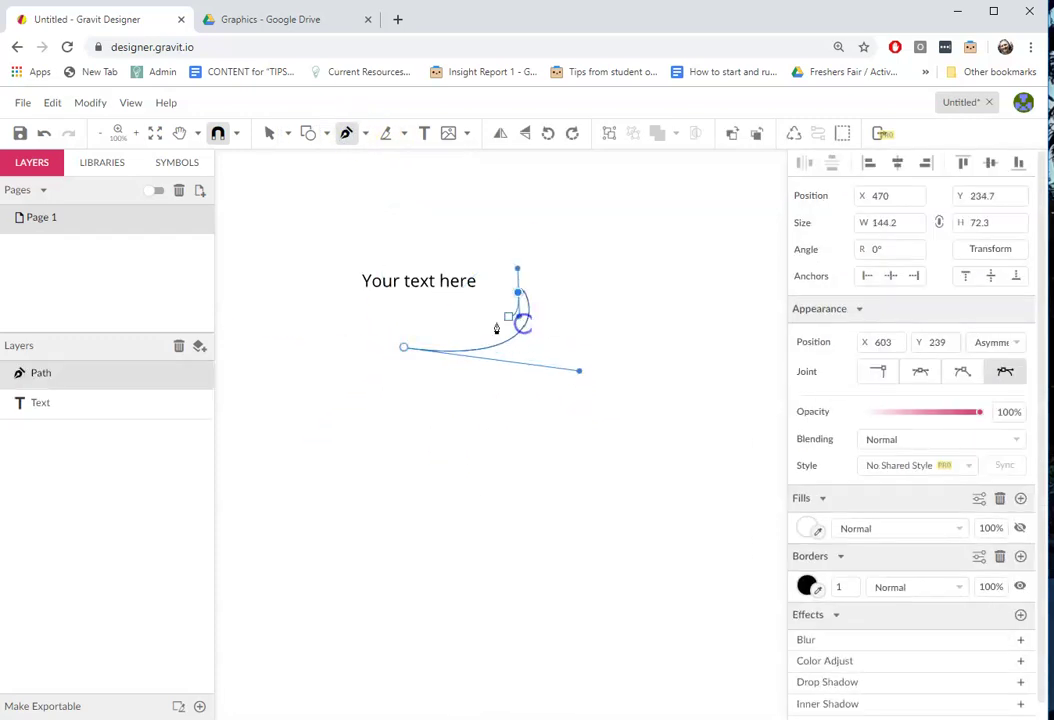
pyautogui.click(524, 472)
pyautogui.click(660, 360)
pyautogui.press('Escape')
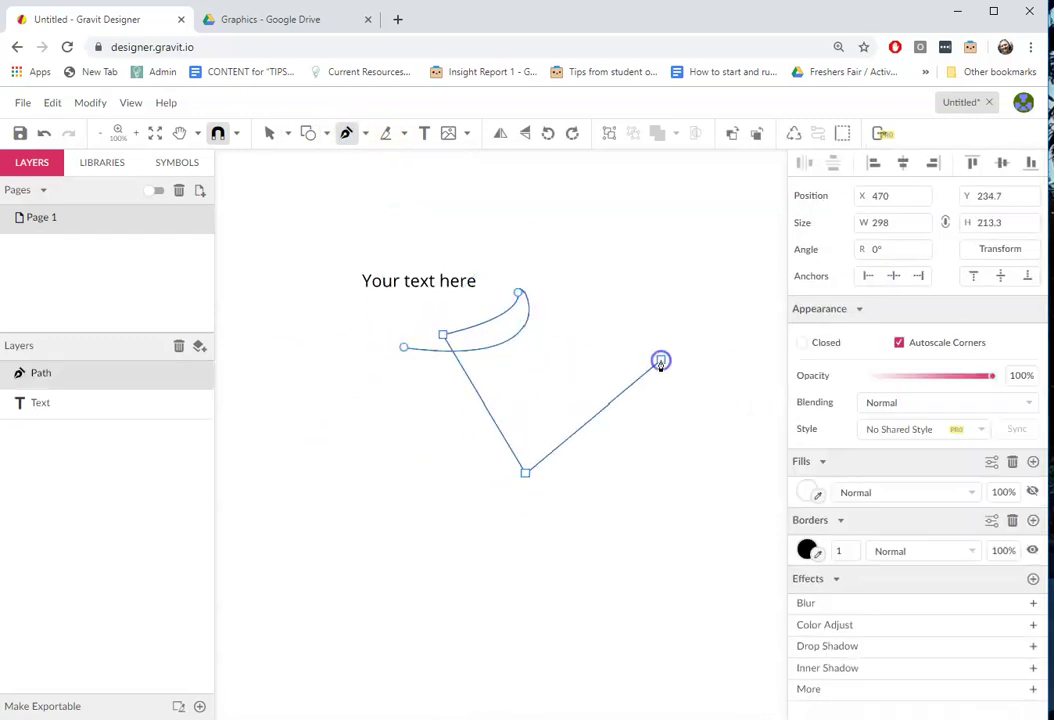
# - Bring the pig image from the computer's file window onto the canvas beside the drawn path
pyautogui.click(366, 133)
pyautogui.click(366, 135)
pyautogui.click(41, 150)
pyautogui.moveTo(41, 150); pyautogui.dragTo(211, 174)
pyautogui.moveTo(224, 424); pyautogui.dragTo(489, 358)
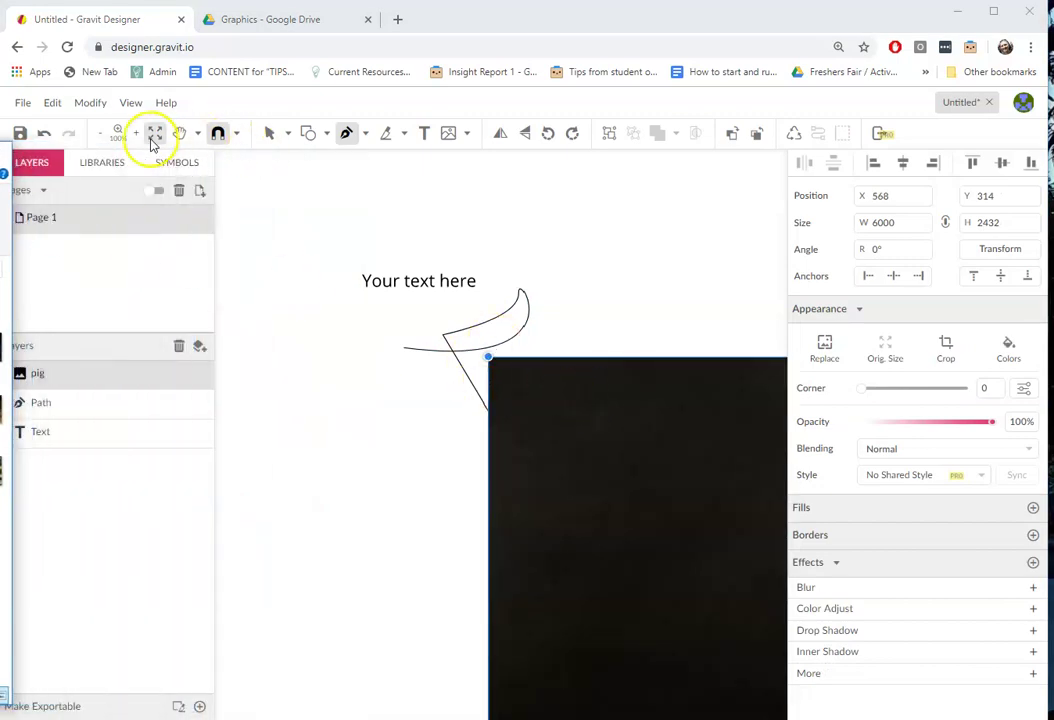
# - Scale the pig image down proportionally to about 3474 by 1408 px from its upper-right corner
pyautogui.click(100, 135)
pyautogui.click(100, 135)
pyautogui.click(100, 135)
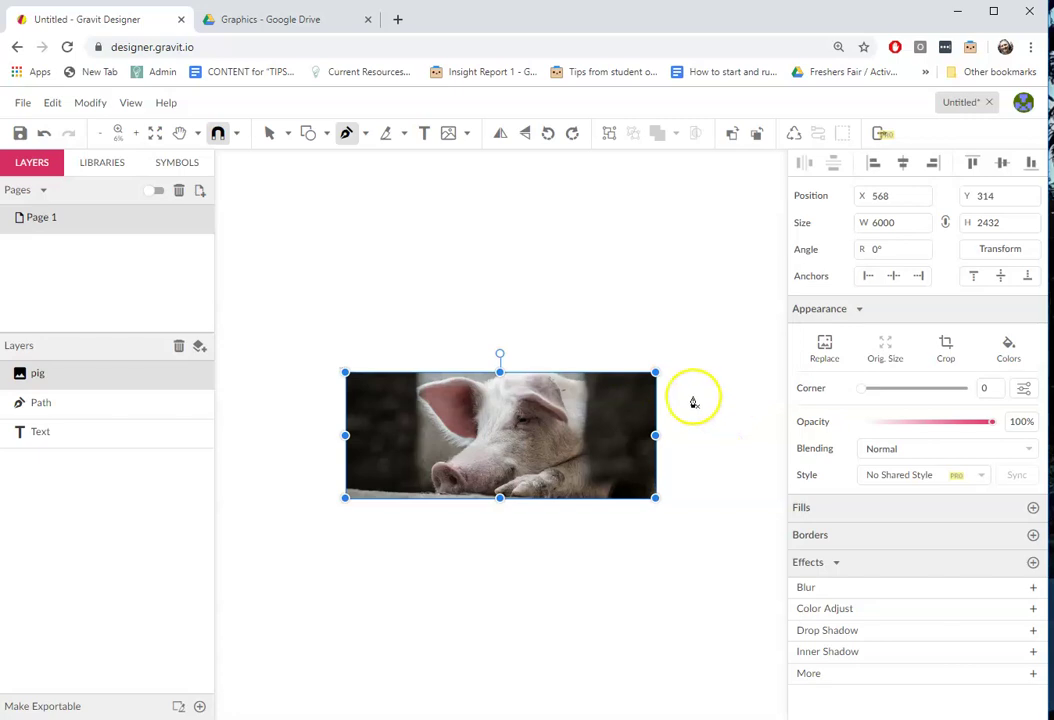
pyautogui.click(268, 133)
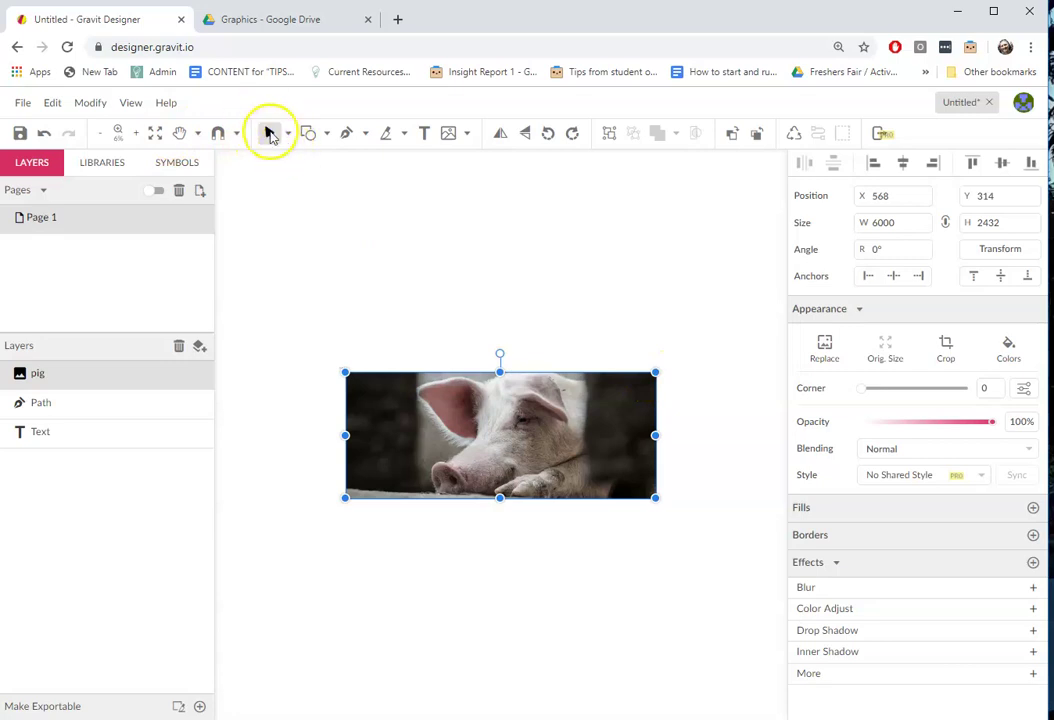
pyautogui.moveTo(655, 373); pyautogui.dragTo(520, 446)
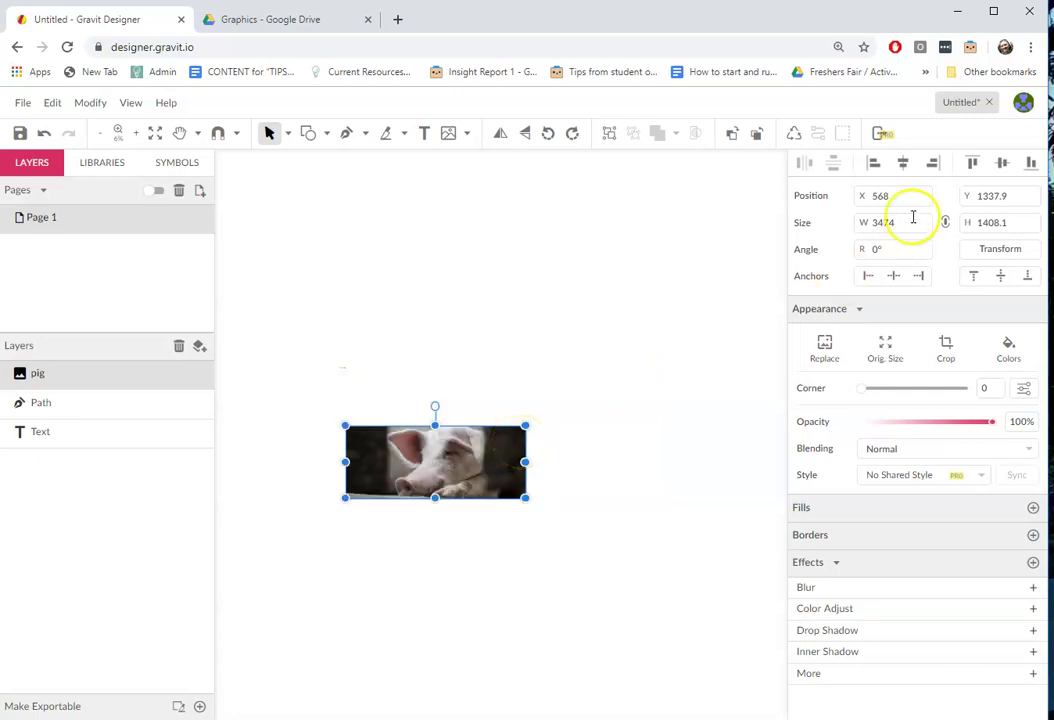
# - Set the pig image's width to 1000 px with its proportions kept
pyautogui.click(845, 222)
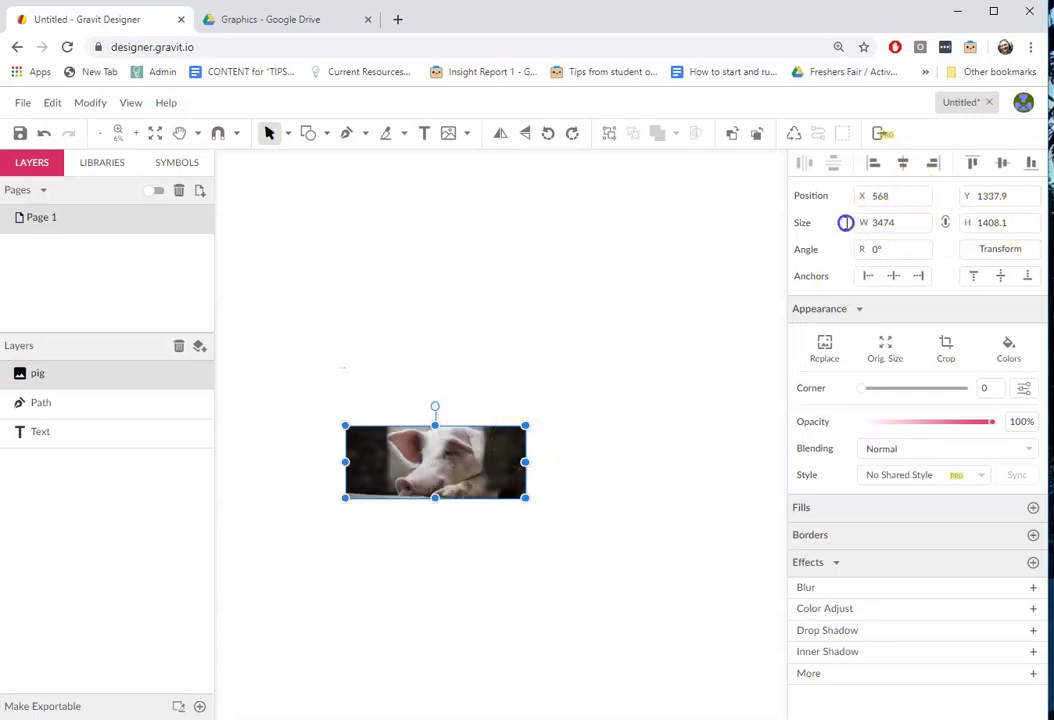
pyautogui.click(902, 222)
pyautogui.write('100')
pyautogui.press('Return')
pyautogui.click(932, 222)
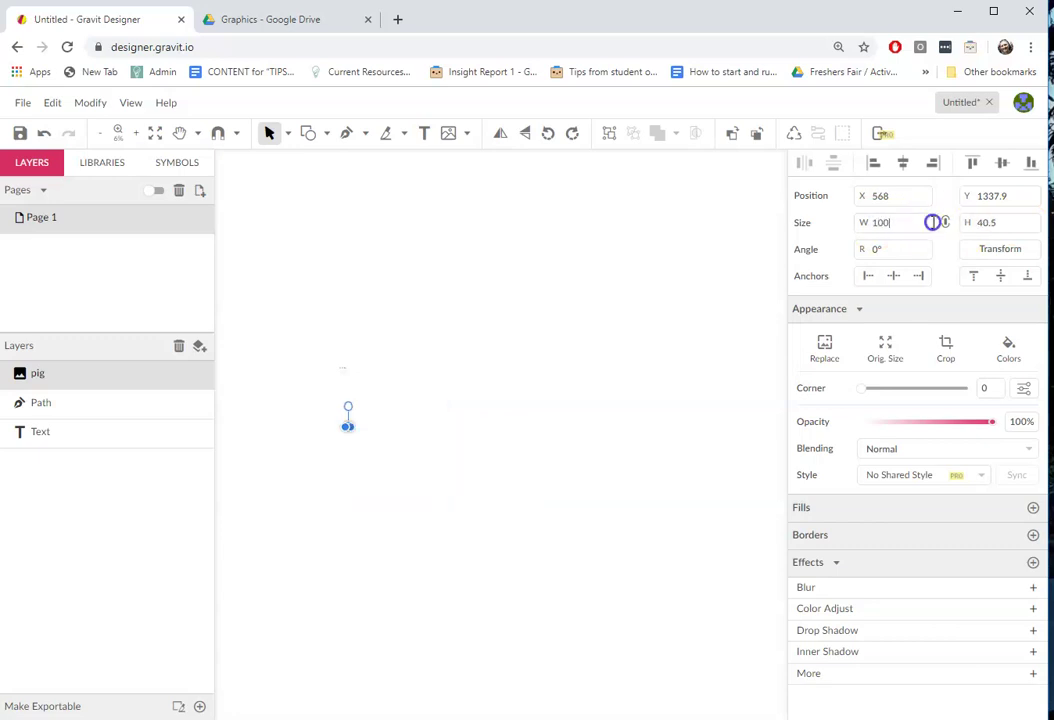
pyautogui.press('Return')
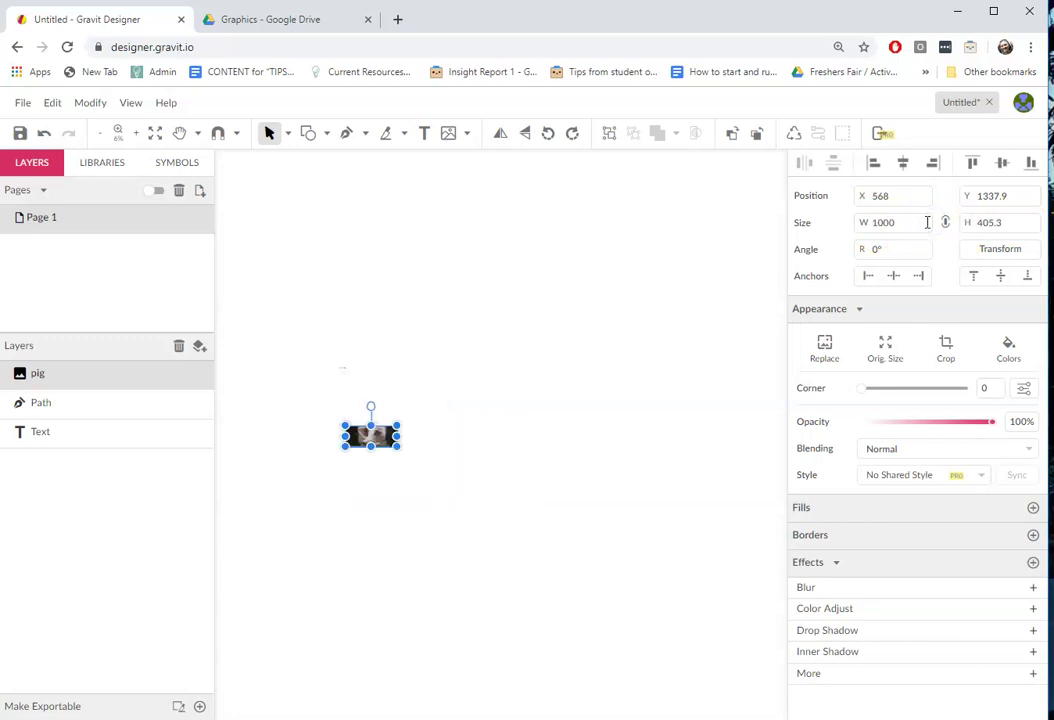
# - Crop away the right side of the pig image, leaving it about 790 px wide
pyautogui.scroll(4, 376, 447)
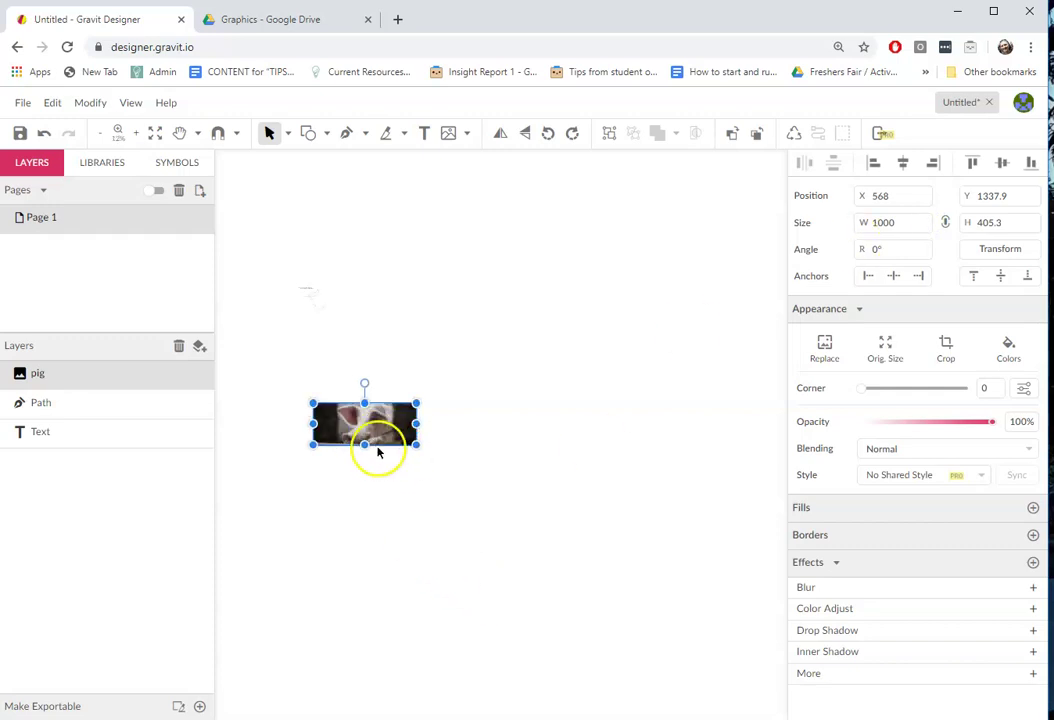
pyautogui.scroll(4, 363, 424)
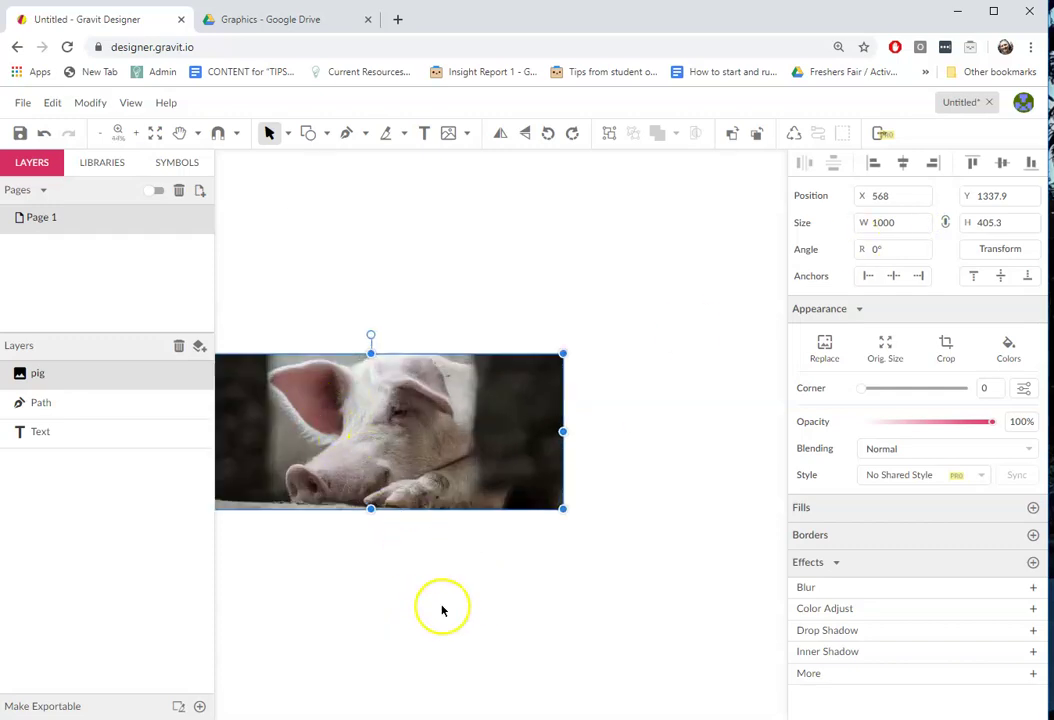
pyautogui.click(946, 344)
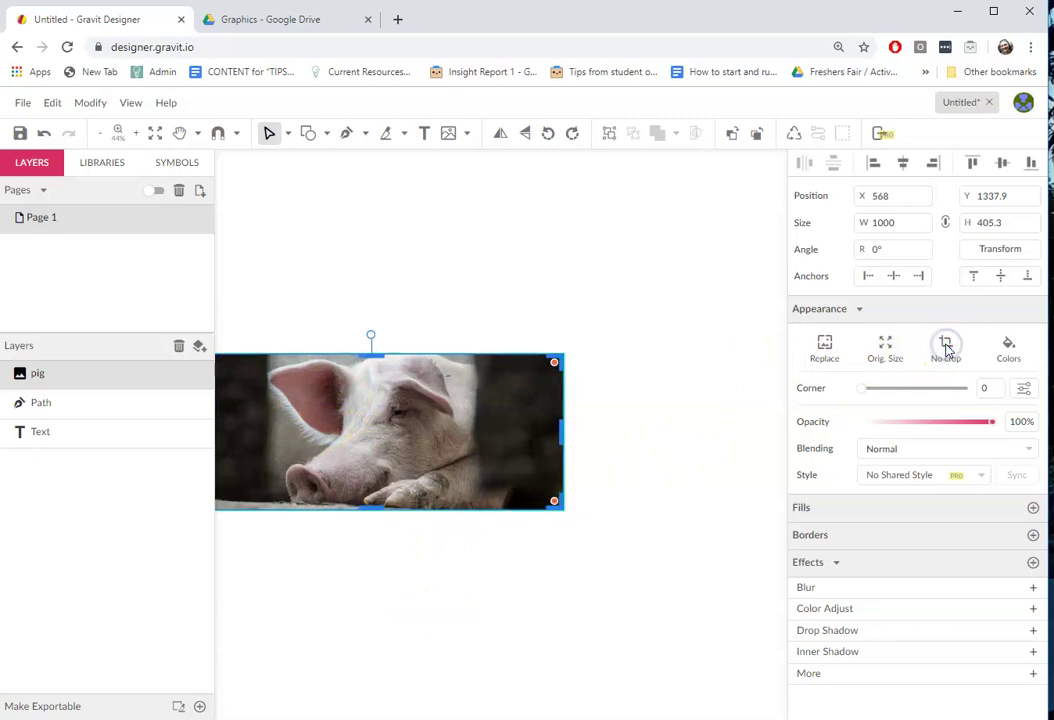
pyautogui.moveTo(563, 432); pyautogui.dragTo(483, 428)
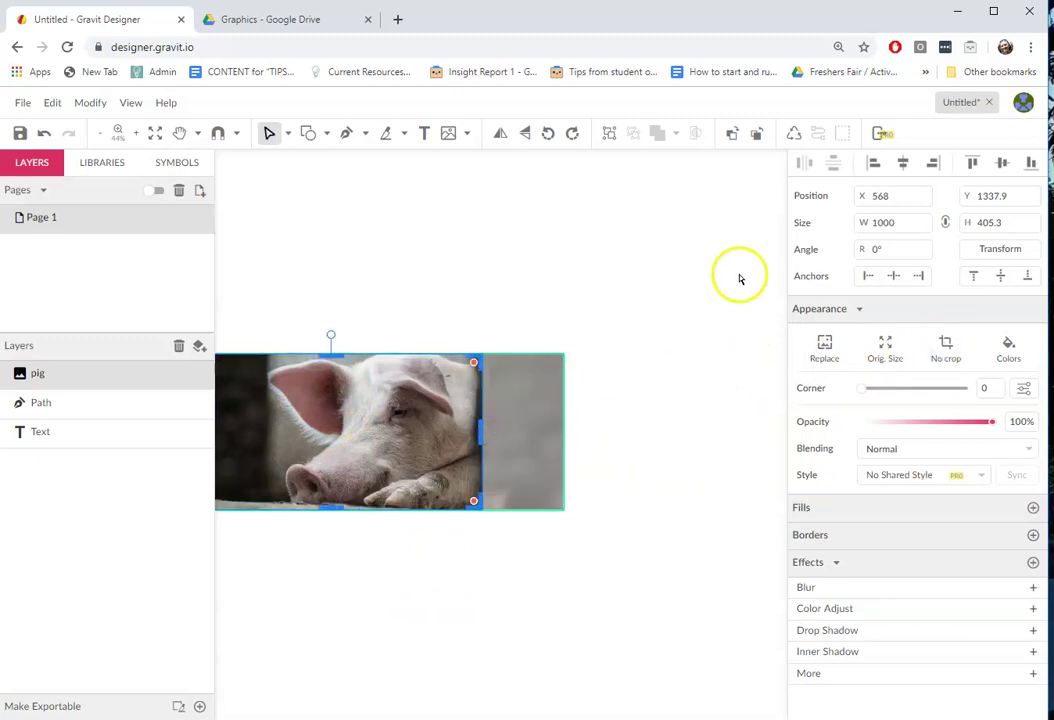
pyautogui.click(579, 353)
pyautogui.doubleClick(358, 438)
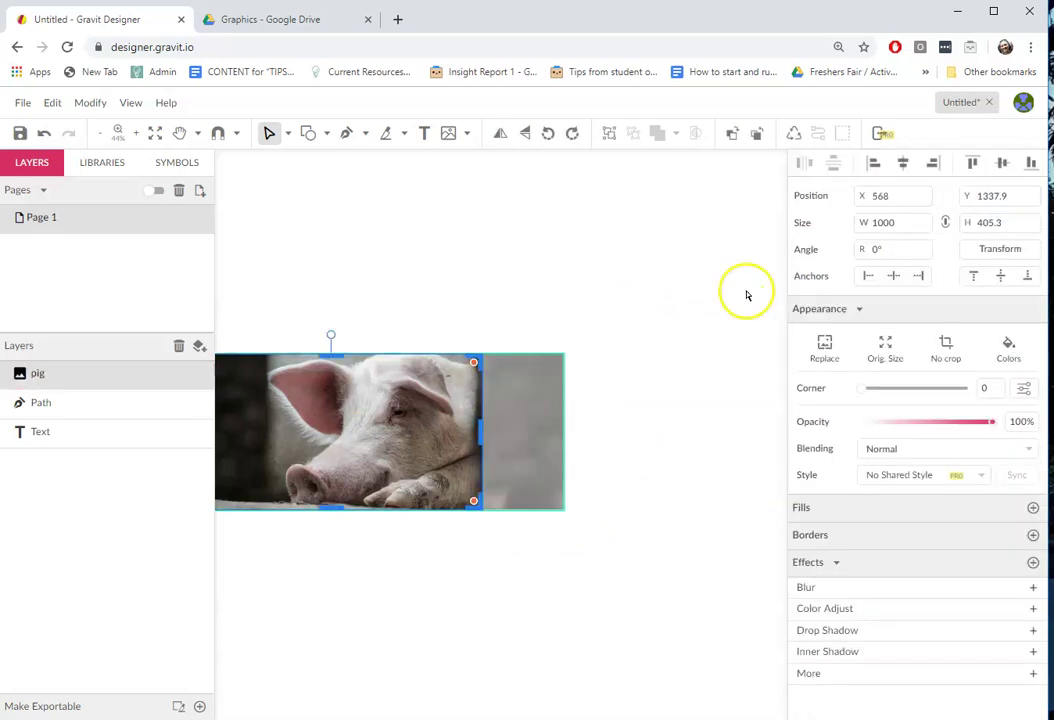
pyautogui.click(607, 457)
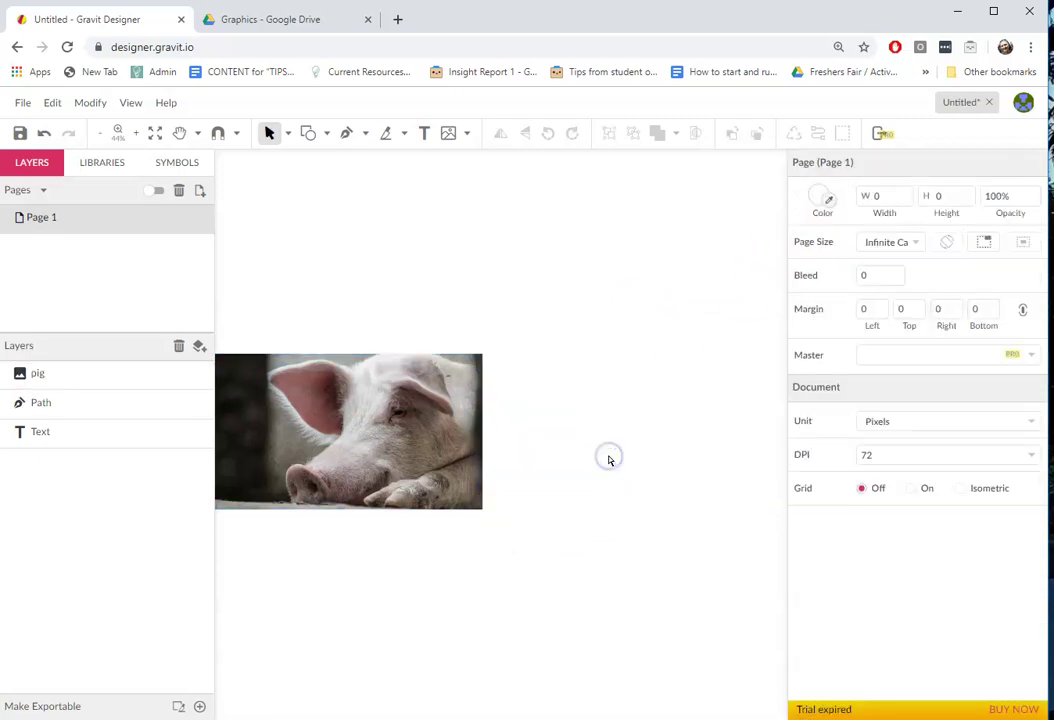
# - Stretch the pig image upward to about 806 px high without keeping its aspect ratio
pyautogui.click(459, 441)
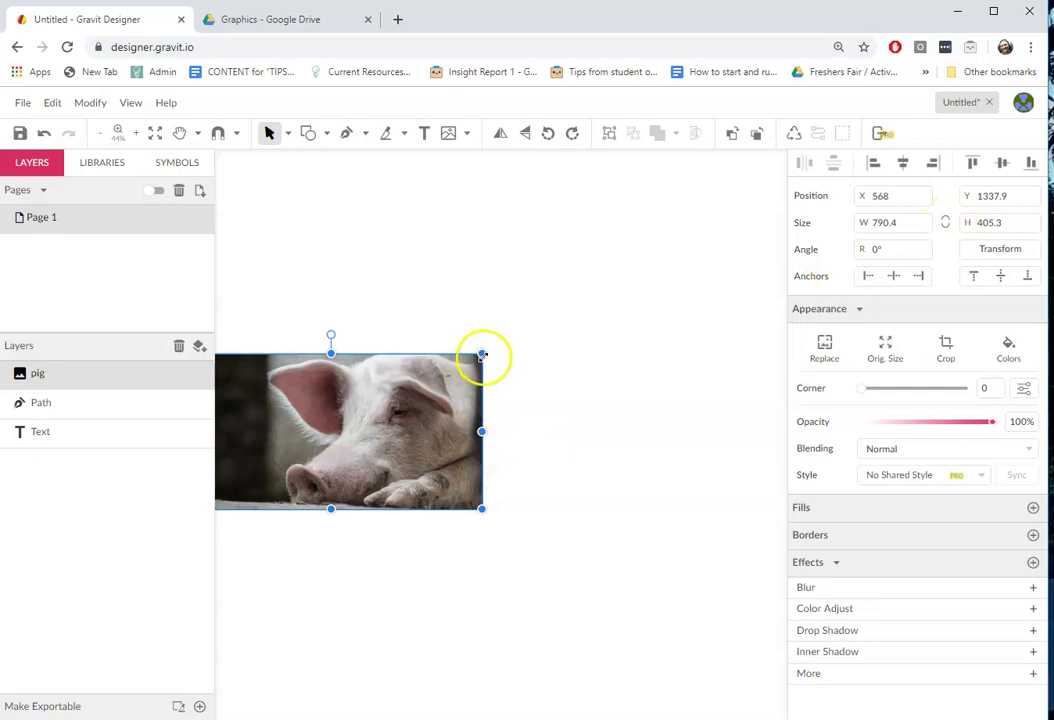
pyautogui.click(945, 223)
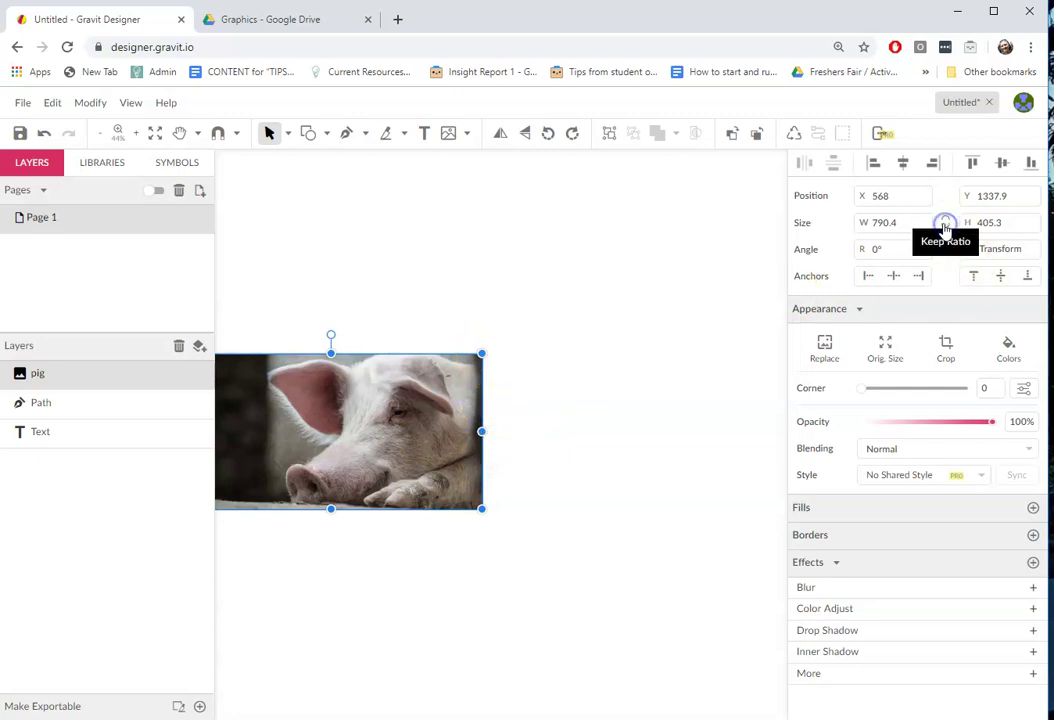
pyautogui.moveTo(330, 345); pyautogui.dragTo(325, 203)
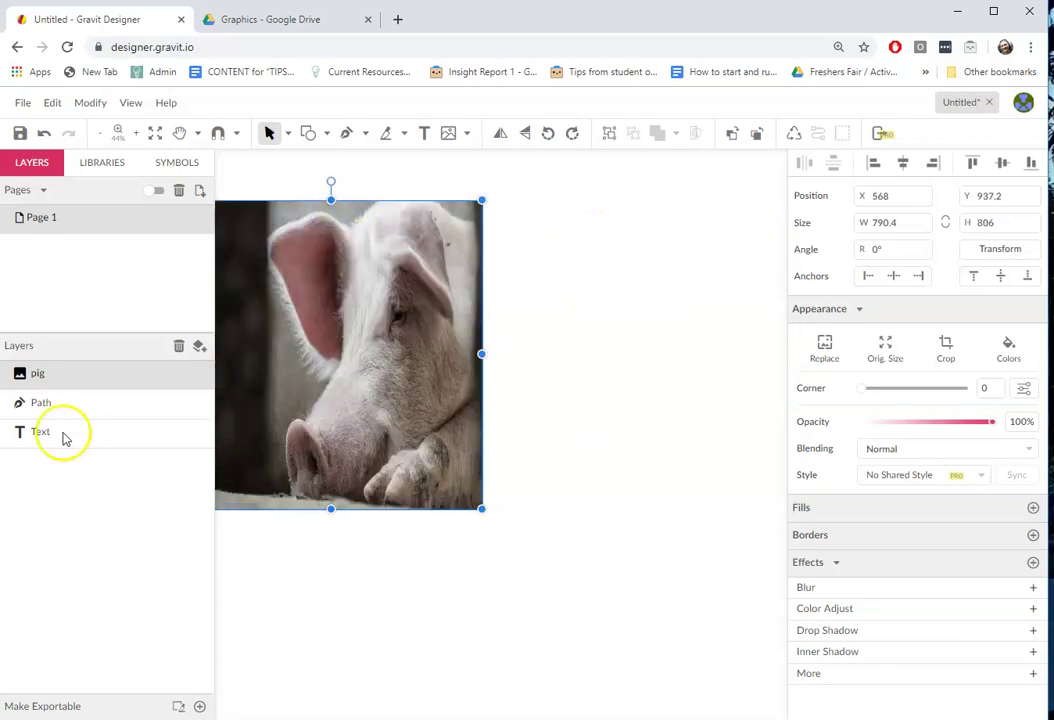
# - Add a text object over the pig image and set its font size to 200
pyautogui.scroll(2, 330, 250)
pyautogui.click(423, 133)
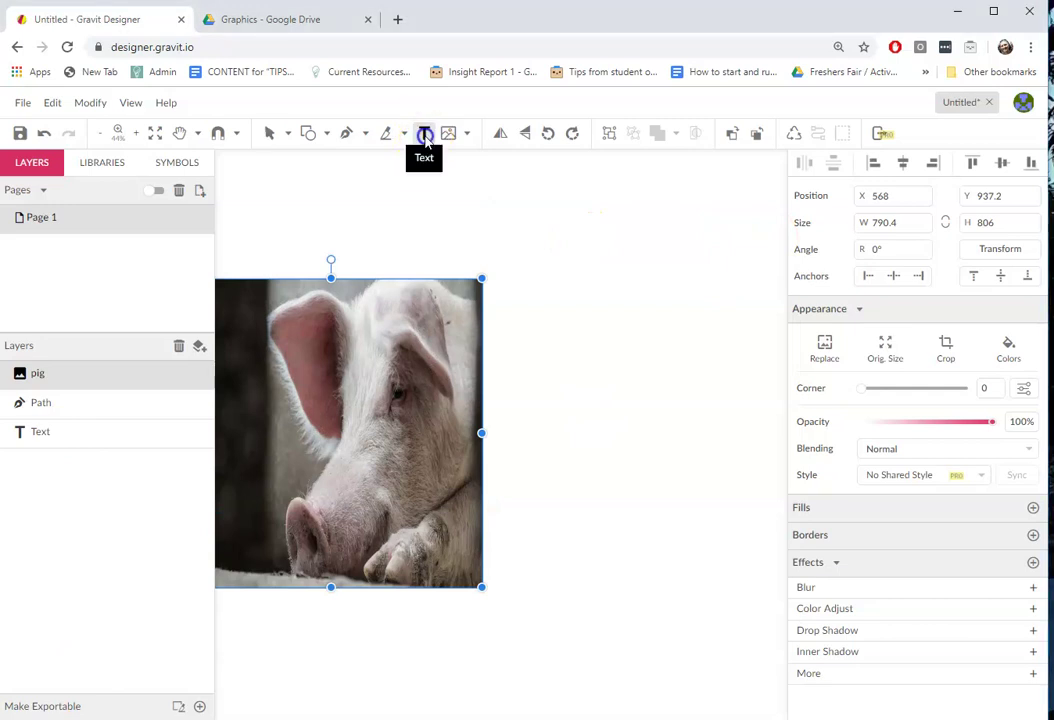
pyautogui.click(337, 449)
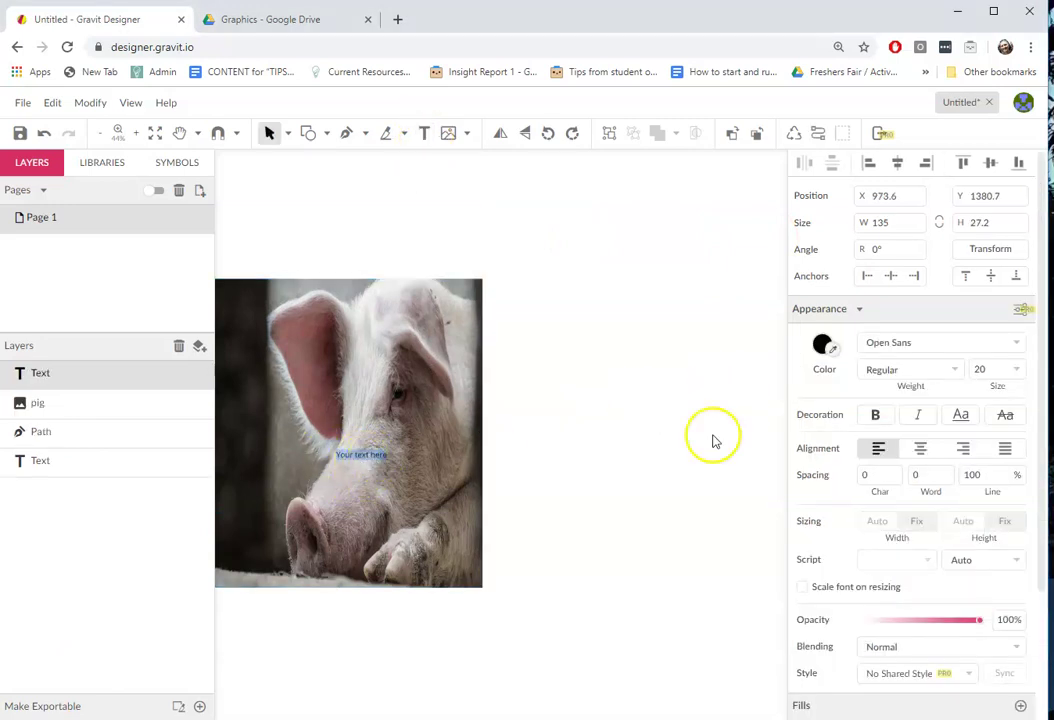
pyautogui.moveTo(997, 371); pyautogui.dragTo(960, 372)
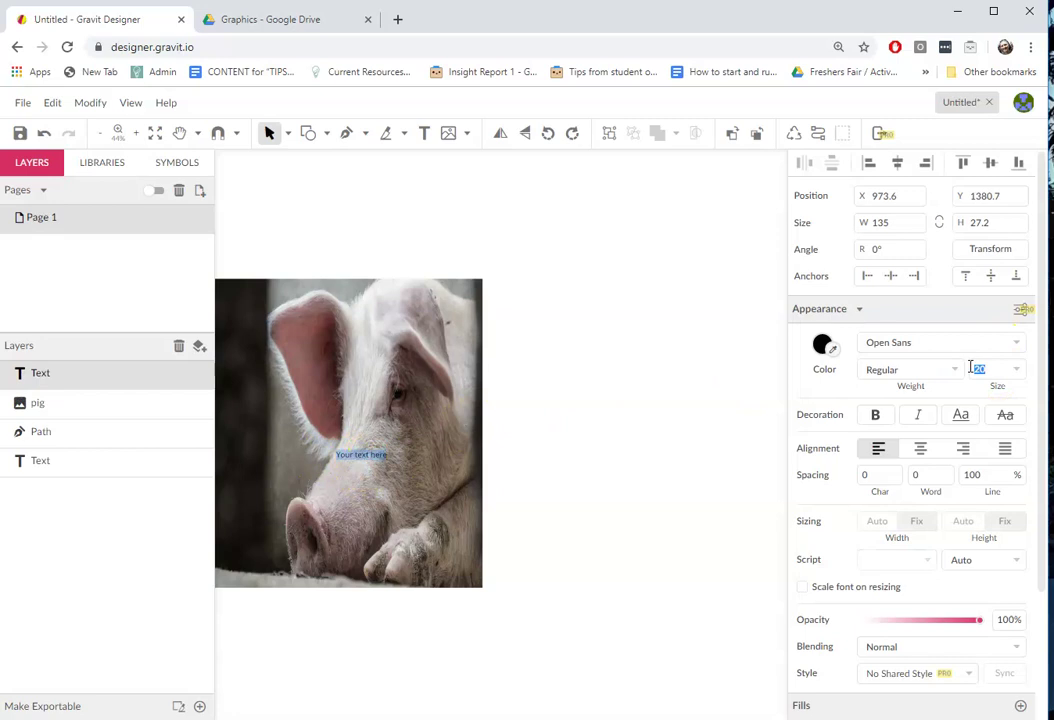
pyautogui.write('200')
pyautogui.press('Return')
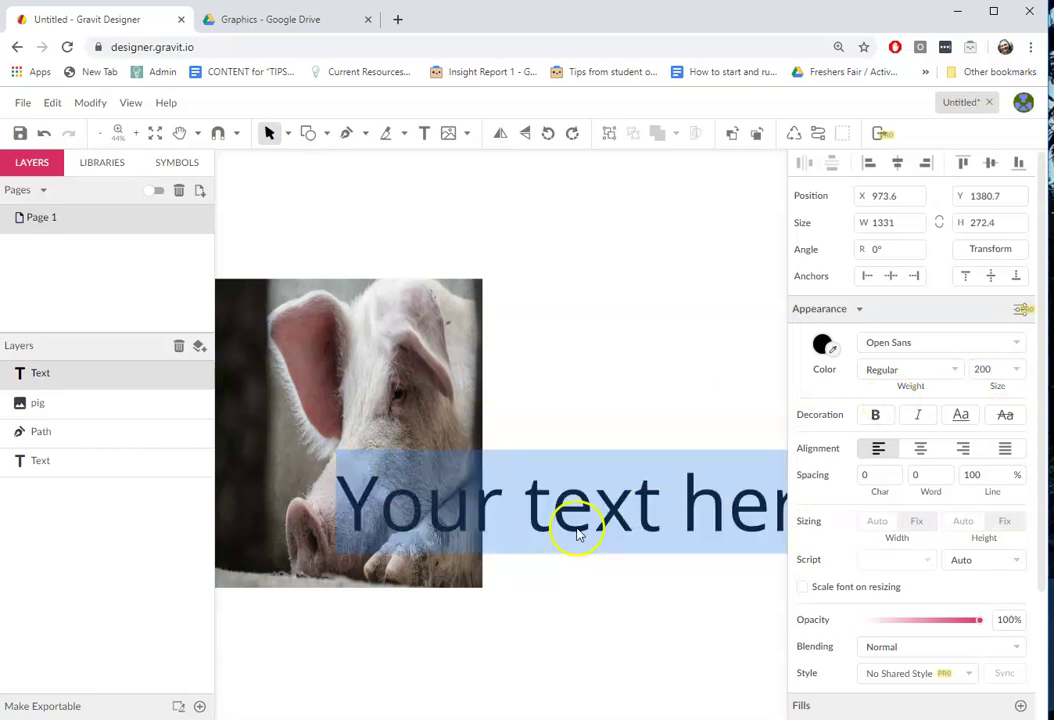
# - Replace the placeholder wording of the text over the pig image with "Pig"
pyautogui.click(355, 512)
pyautogui.moveTo(355, 511); pyautogui.dragTo(447, 505)
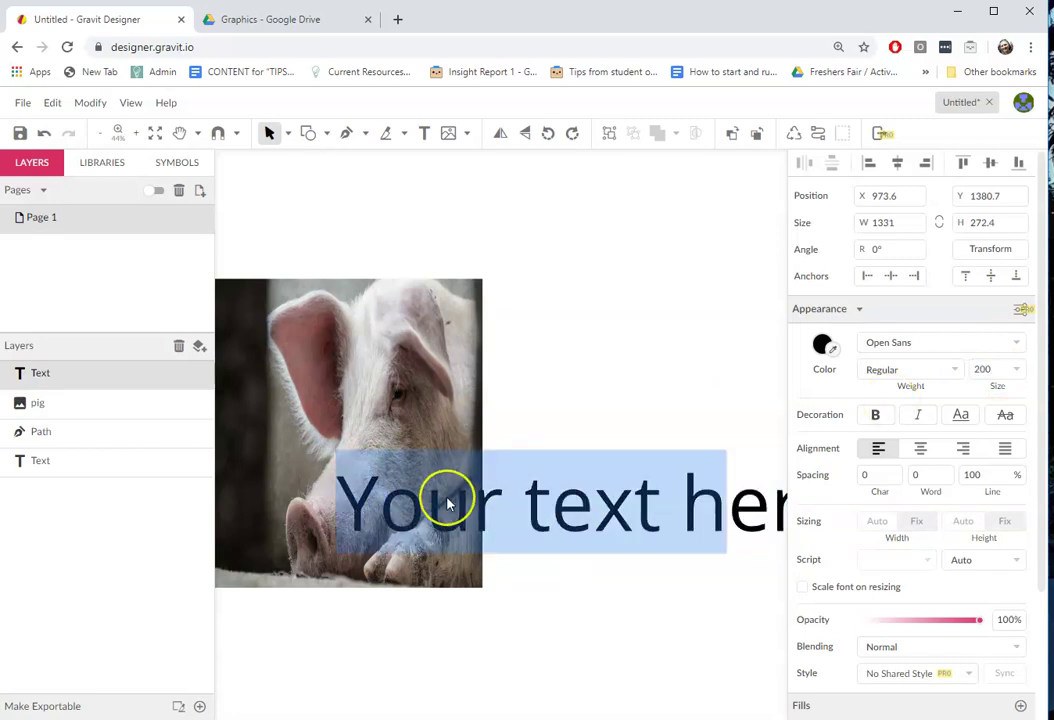
pyautogui.press('BackSpace')
pyautogui.press('Delete')
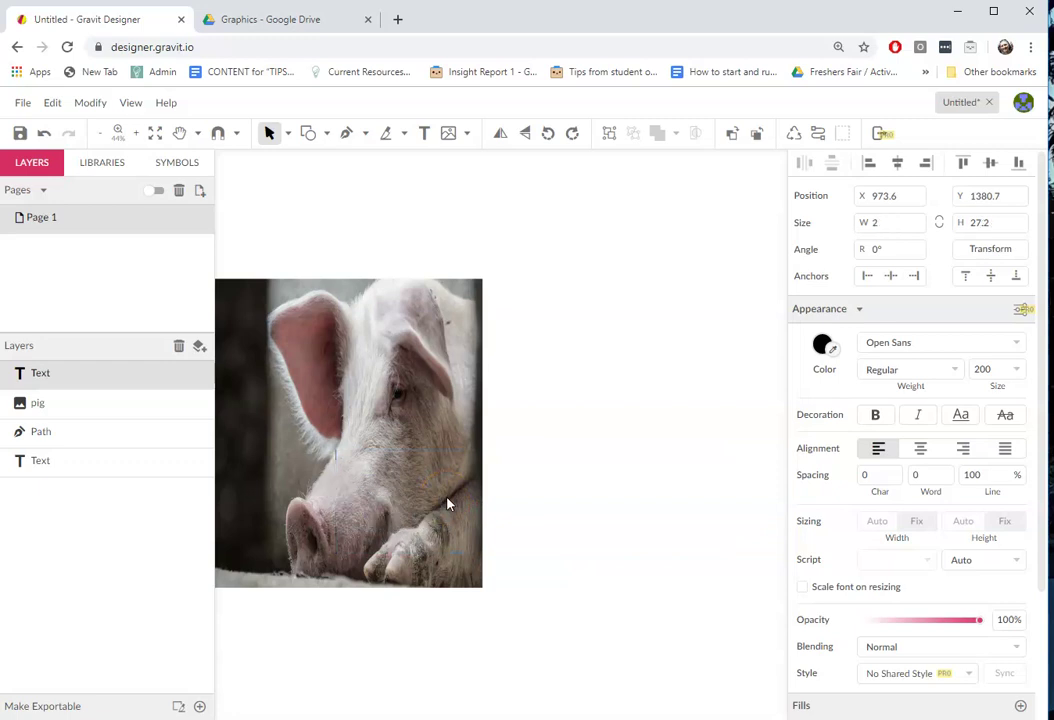
pyautogui.write('Pig')
pyautogui.click(360, 668)
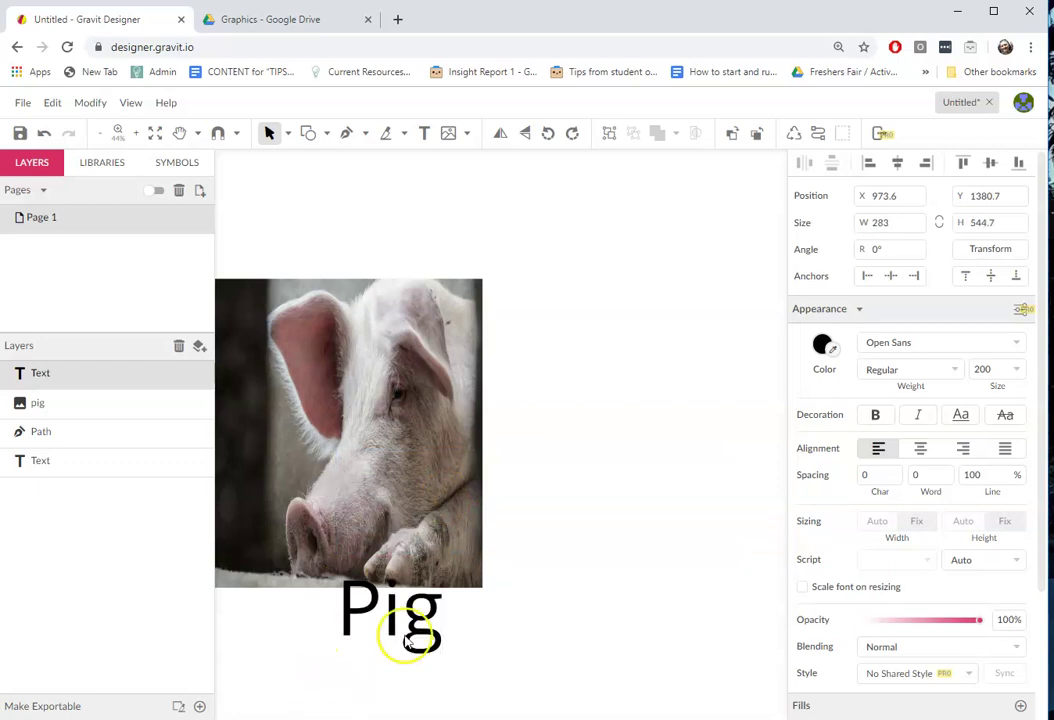
# - Recolour the word "Pig" with a dark red sampled from the pig's ear
pyautogui.moveTo(441, 625); pyautogui.dragTo(343, 612)
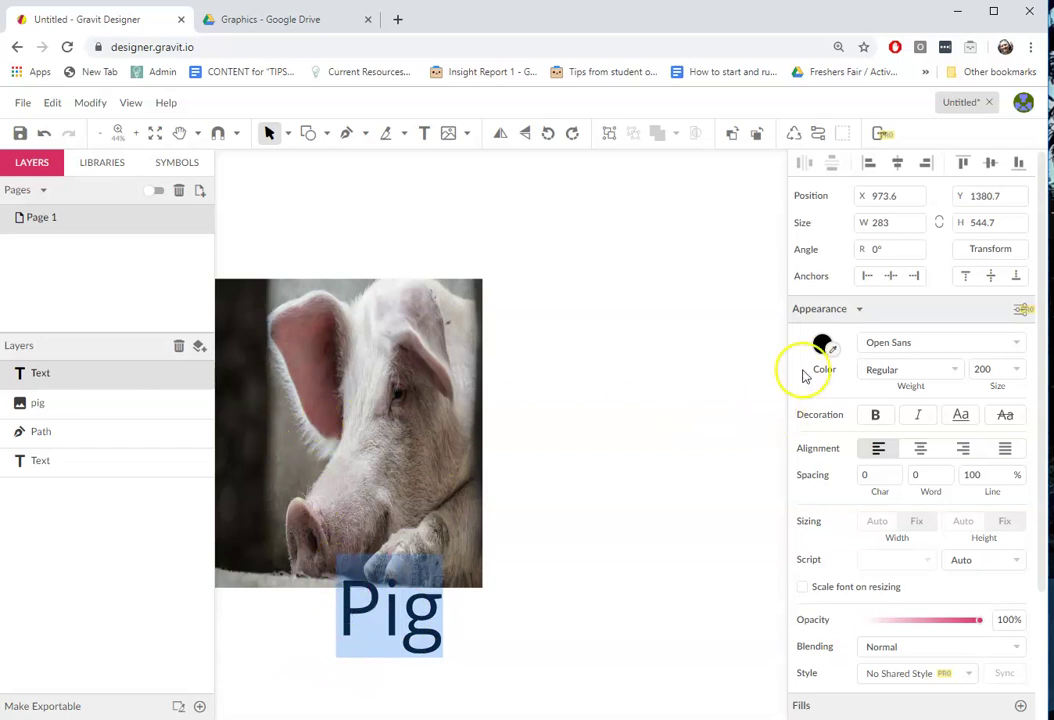
pyautogui.click(832, 347)
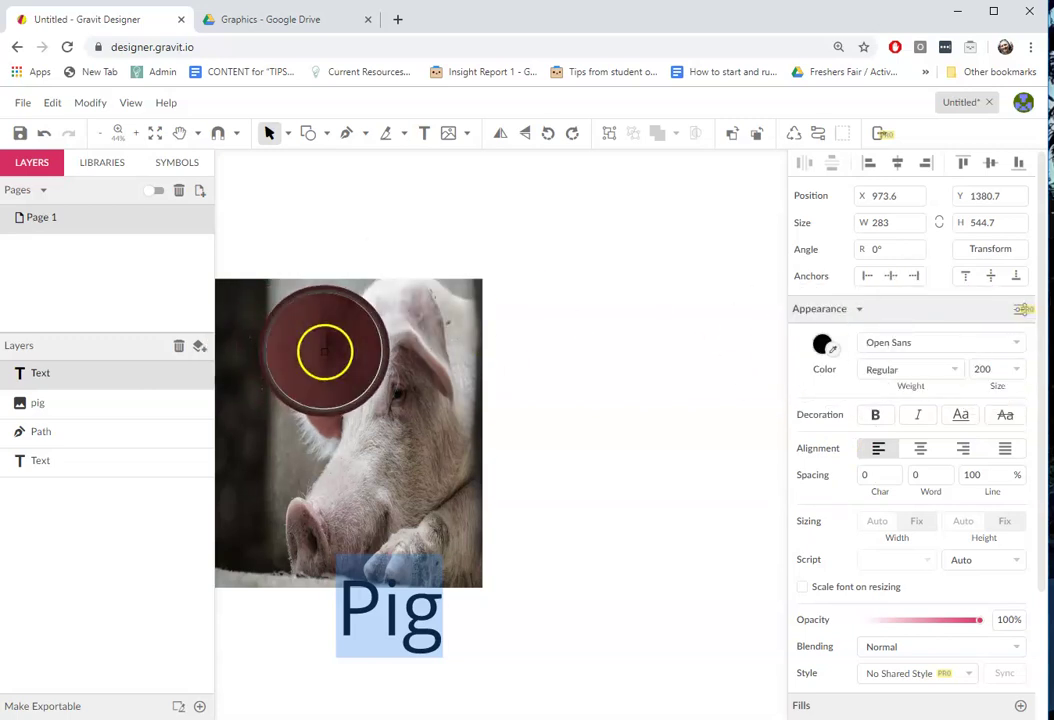
pyautogui.click(324, 352)
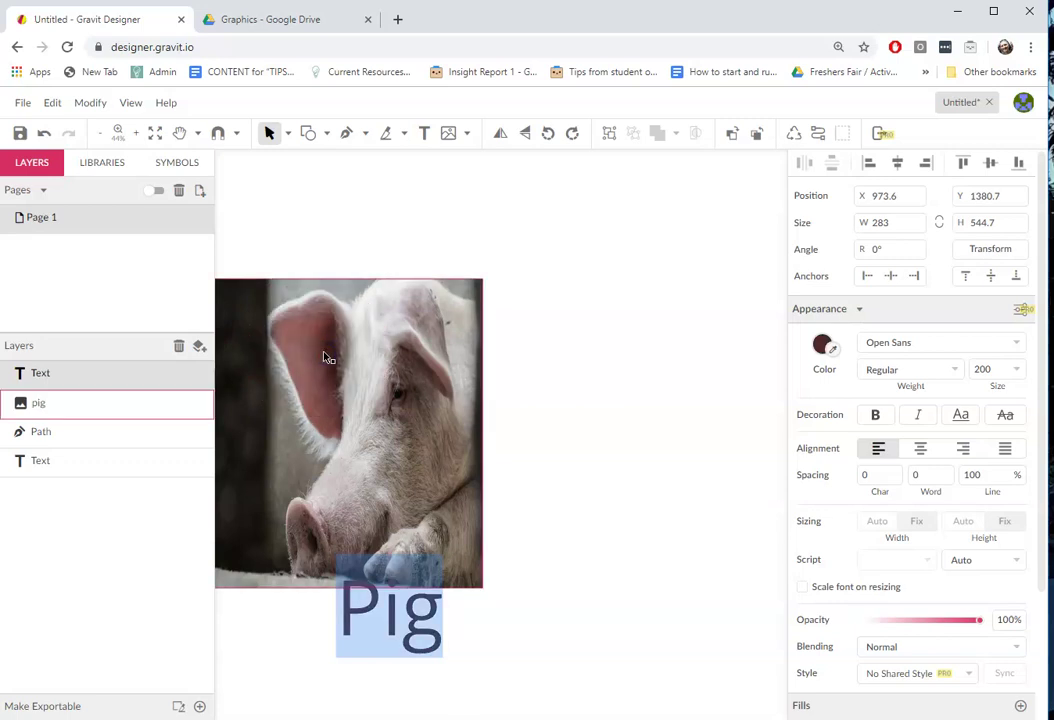
# - Try tints, shades and tones of the "Pig" text colour in the colour mixer, and apply a dark red from its Mixes
pyautogui.click(820, 344)
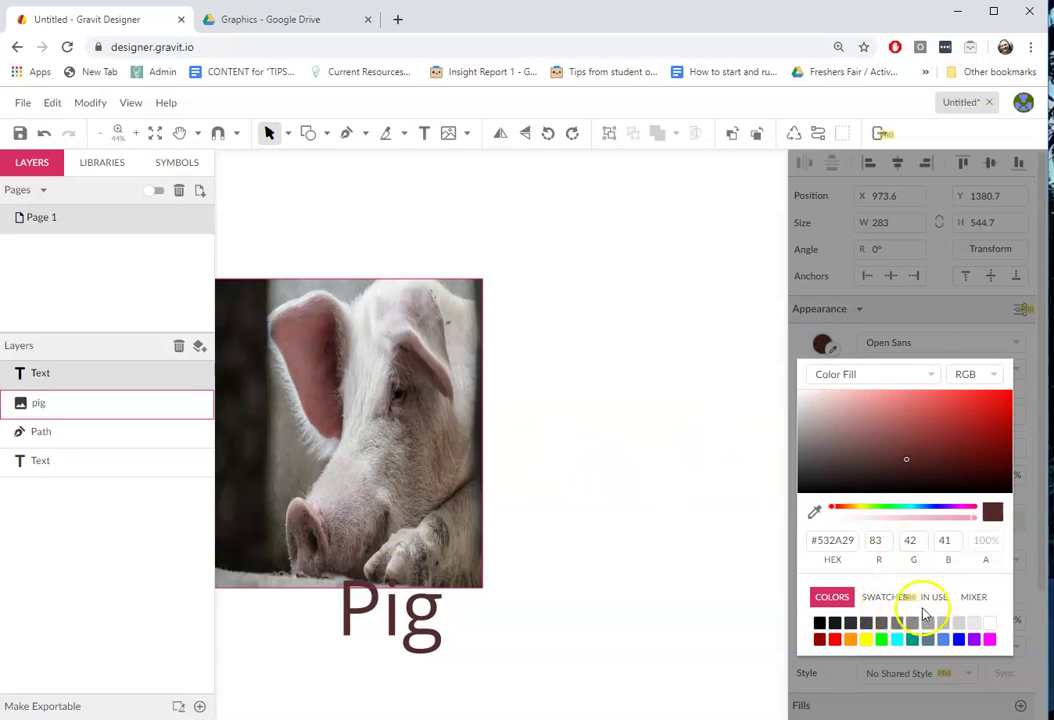
pyautogui.click(970, 597)
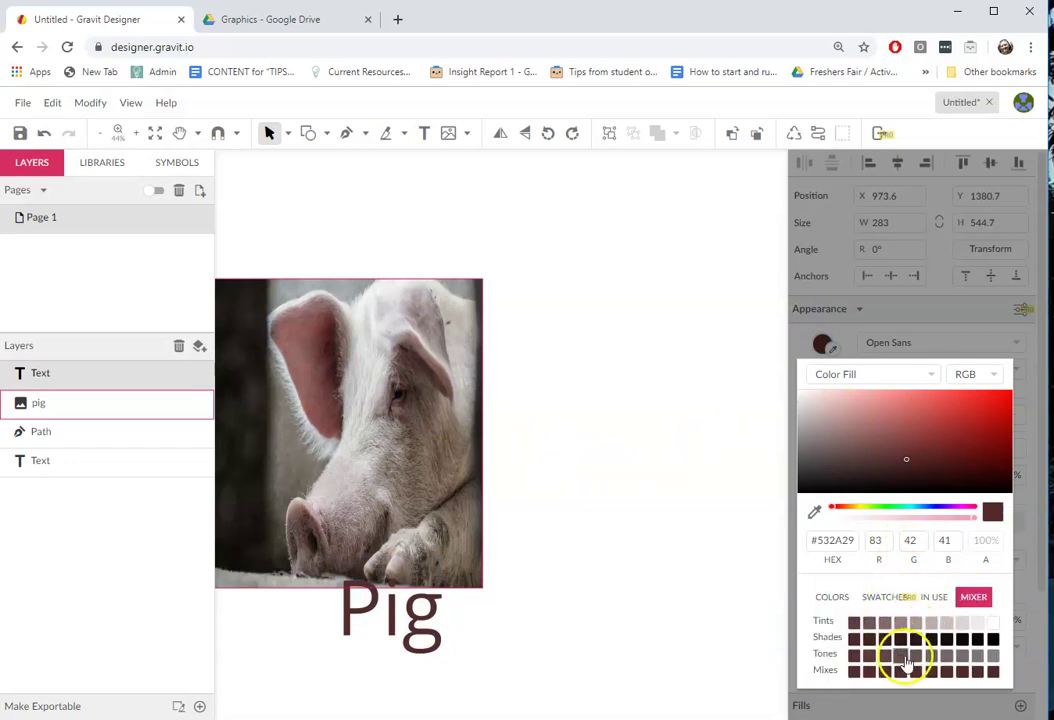
pyautogui.click(886, 637)
pyautogui.click(944, 625)
pyautogui.click(946, 638)
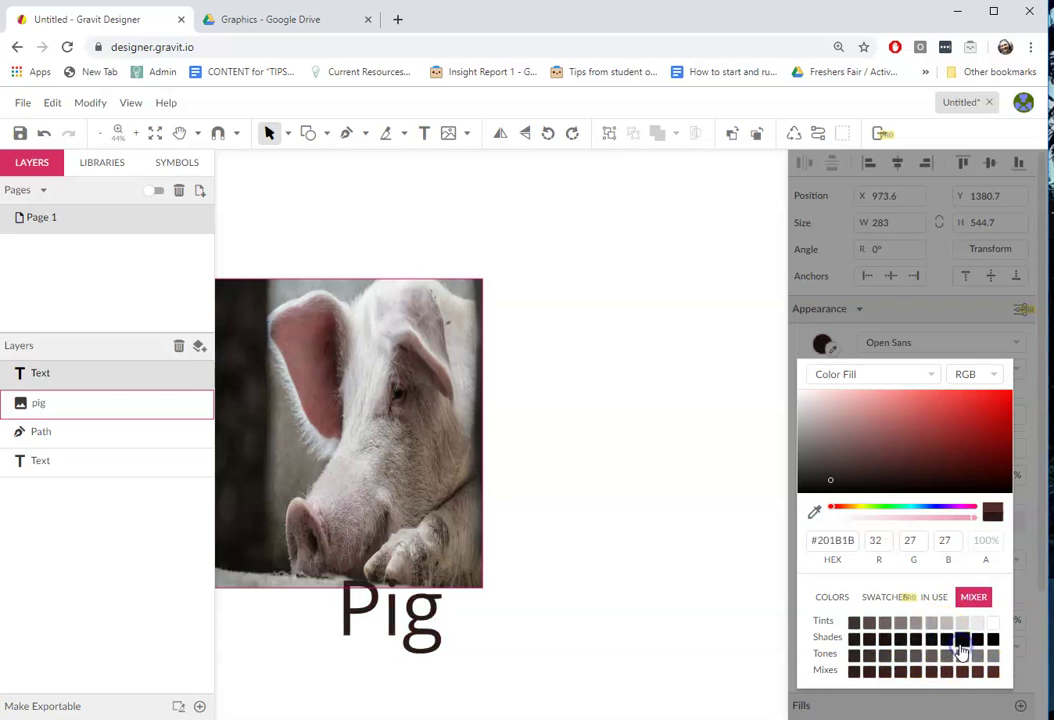
pyautogui.click(959, 648)
pyautogui.click(964, 670)
pyautogui.click(601, 556)
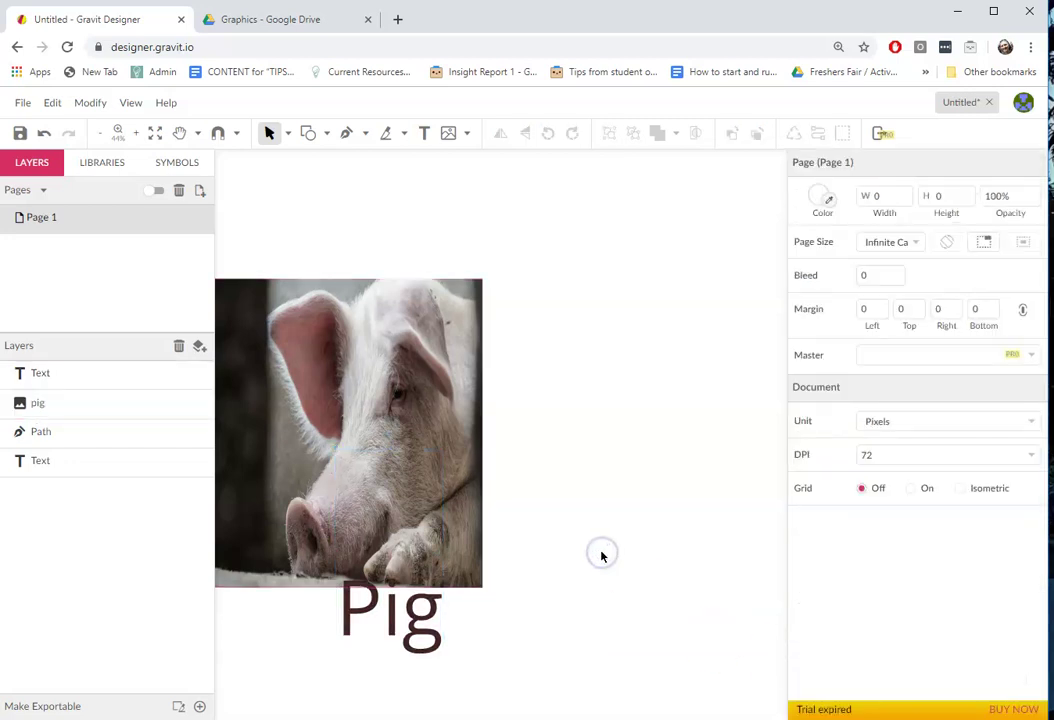
# - Move the word "Pig" up onto the pig's snout in the image
pyautogui.click(433, 620)
pyautogui.moveTo(428, 627); pyautogui.dragTo(401, 495)
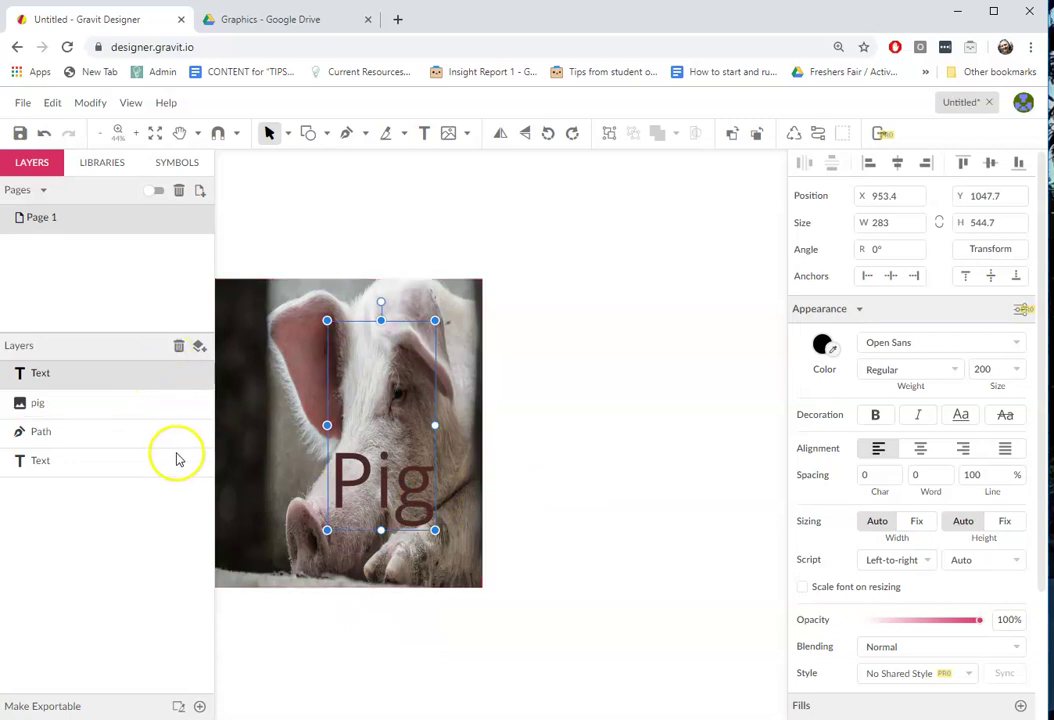
# - Clip the pig image inside the "Pig" text layer, and take it back out as a separate layer below the text
pyautogui.moveTo(79, 409)
pyautogui.mouseDown()
pyautogui.moveTo(80, 369)
pyautogui.moveTo(68, 412)
pyautogui.mouseUp()
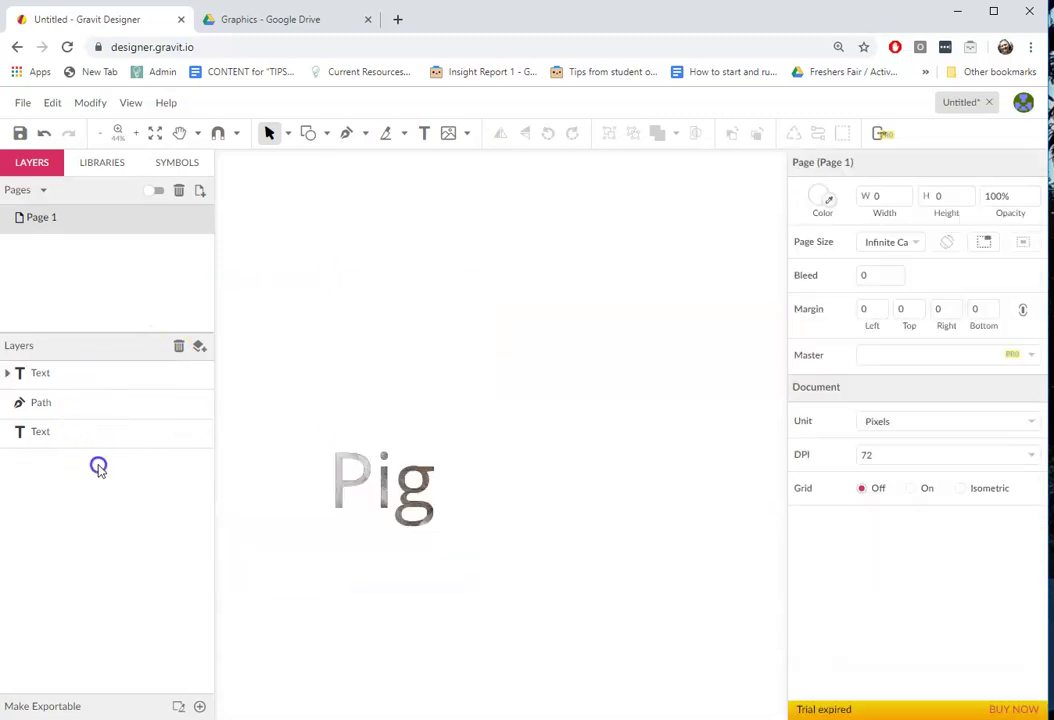
pyautogui.click(7, 373)
pyautogui.moveTo(55, 403); pyautogui.dragTo(35, 366)
pyautogui.click(73, 406)
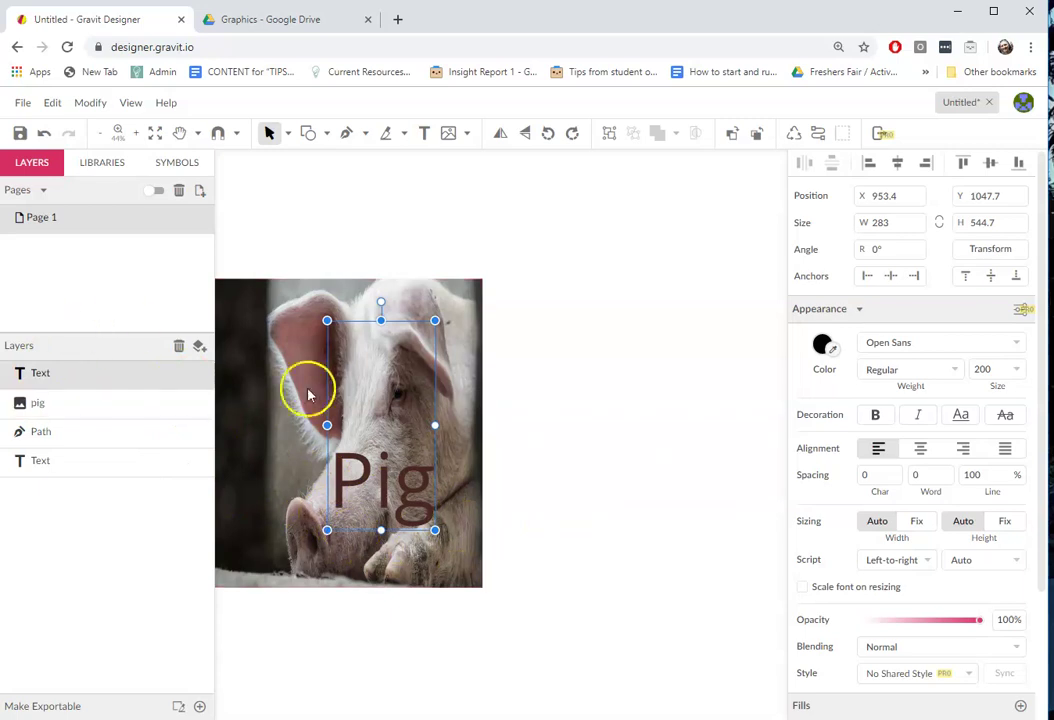
# - Lock the "Pig" text layer, shift the pig image to the right behind it, and try moving the locked word
pyautogui.click(187, 374)
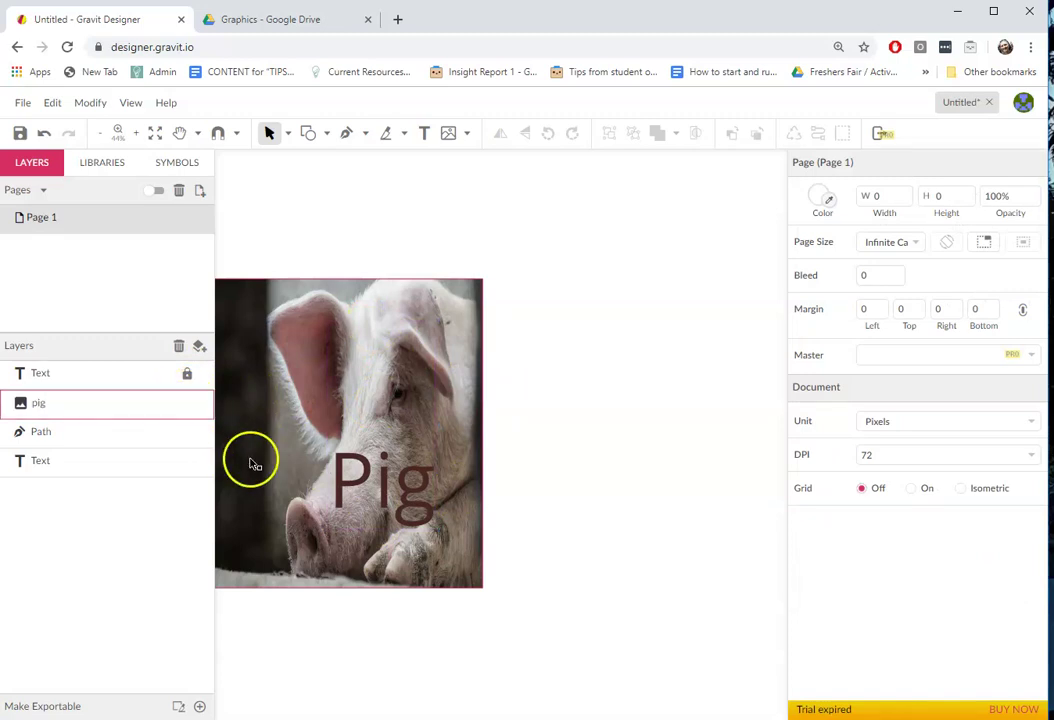
pyautogui.moveTo(271, 462); pyautogui.dragTo(376, 446)
pyautogui.moveTo(397, 497); pyautogui.dragTo(365, 487)
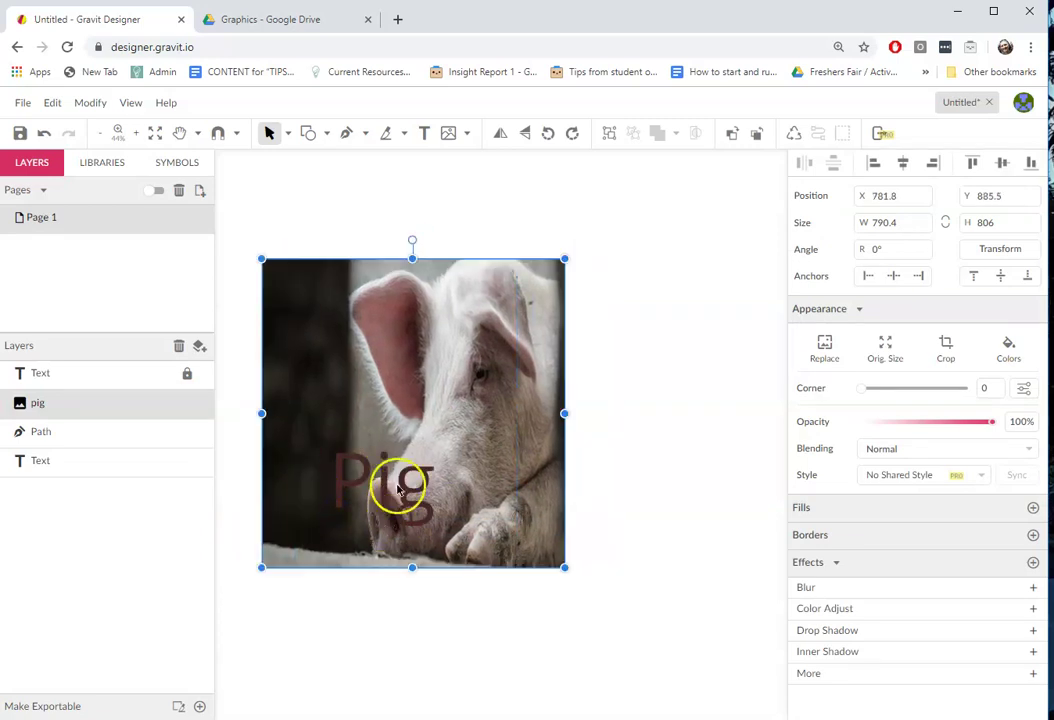
# - Unlock the "Pig" text layer and move the pig image up so that it sits directly above the word
pyautogui.click(186, 373)
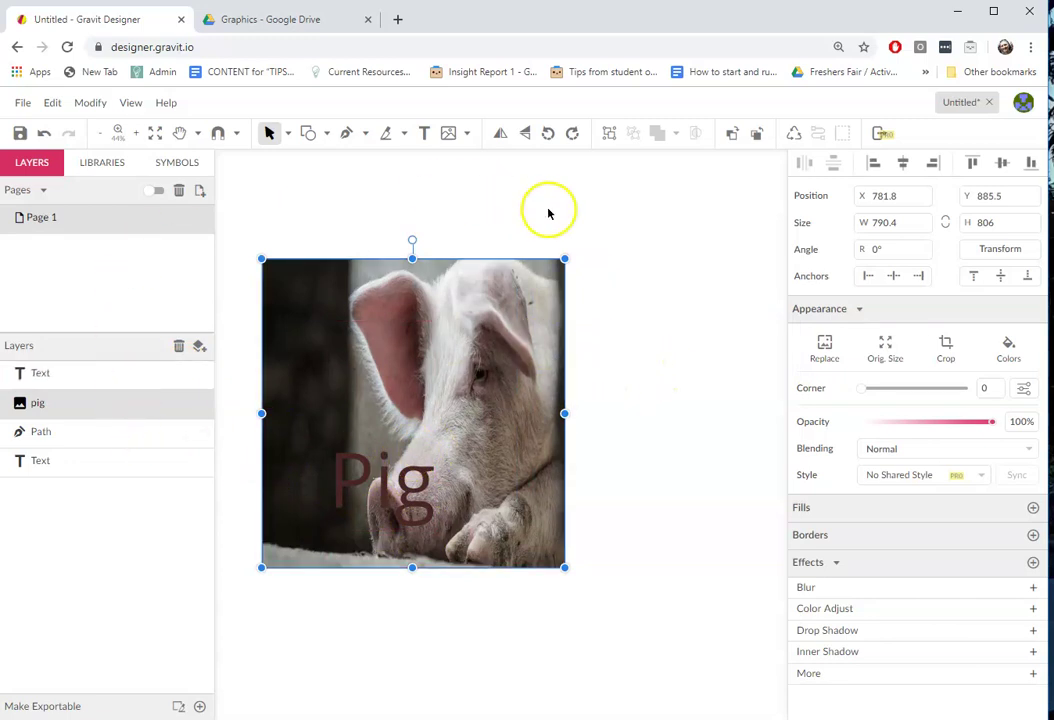
pyautogui.moveTo(472, 525); pyautogui.dragTo(419, 390)
pyautogui.click(618, 401)
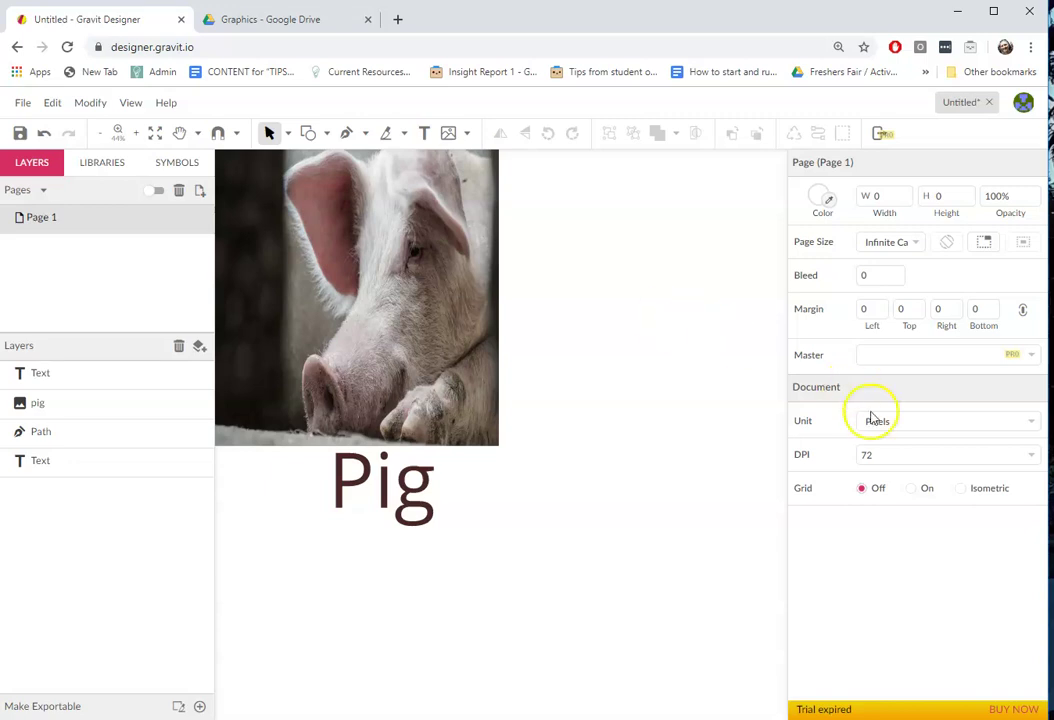
# - Set the document resolution to 300 DPI and trim the canvas to the artwork
pyautogui.click(861, 452)
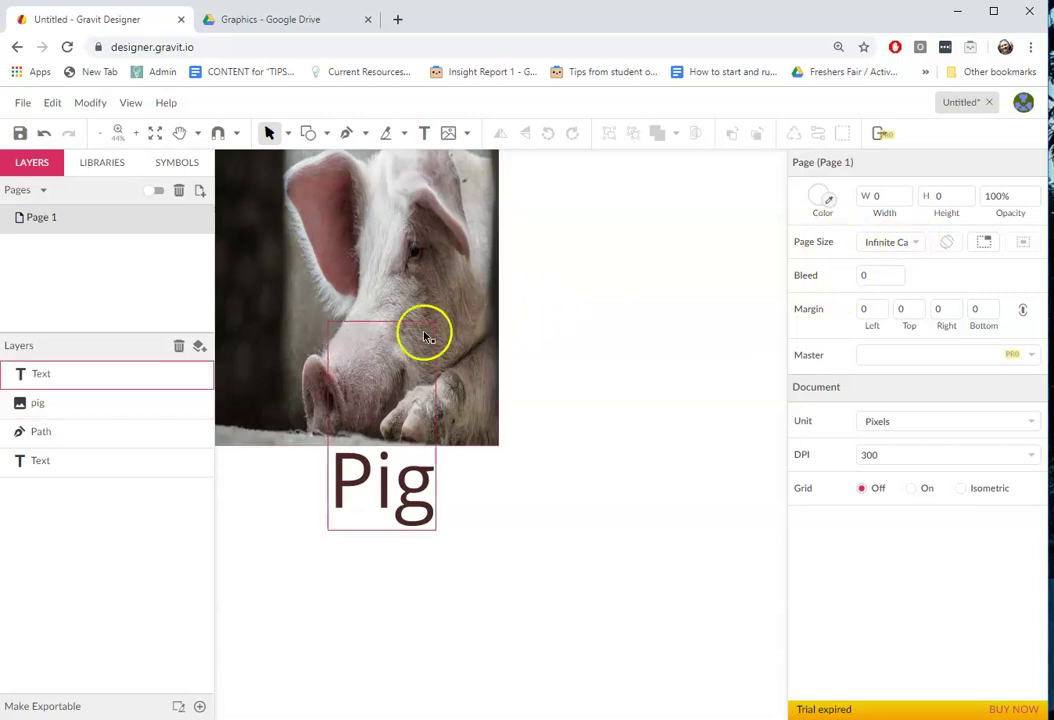
pyautogui.click(985, 244)
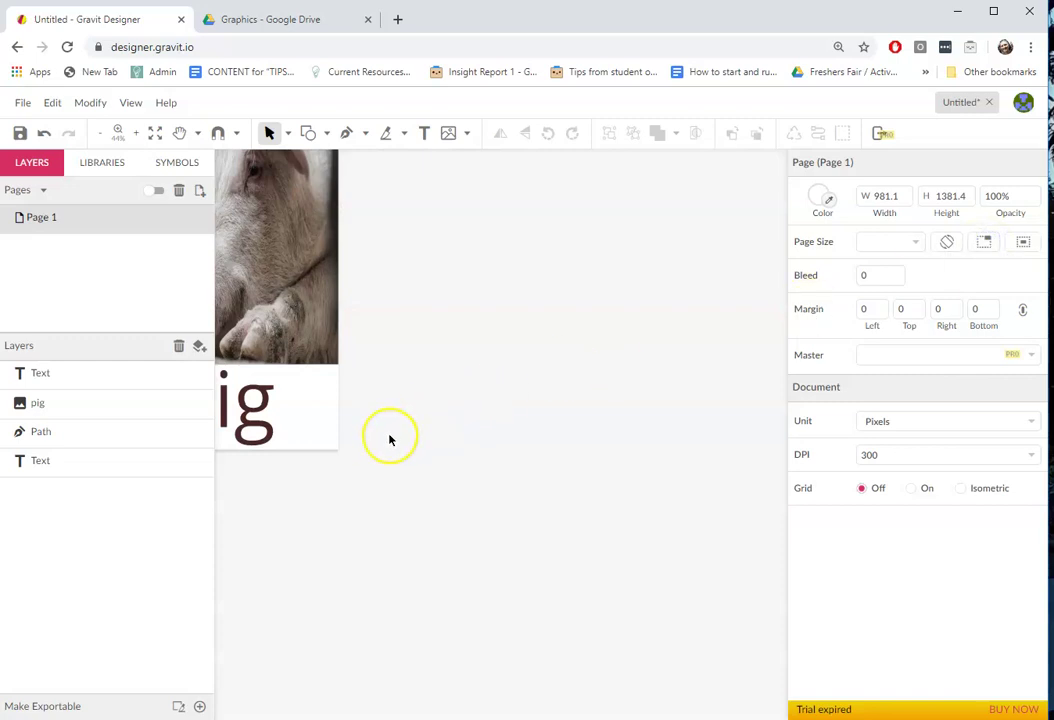
pyautogui.scroll(-5, 390, 438)
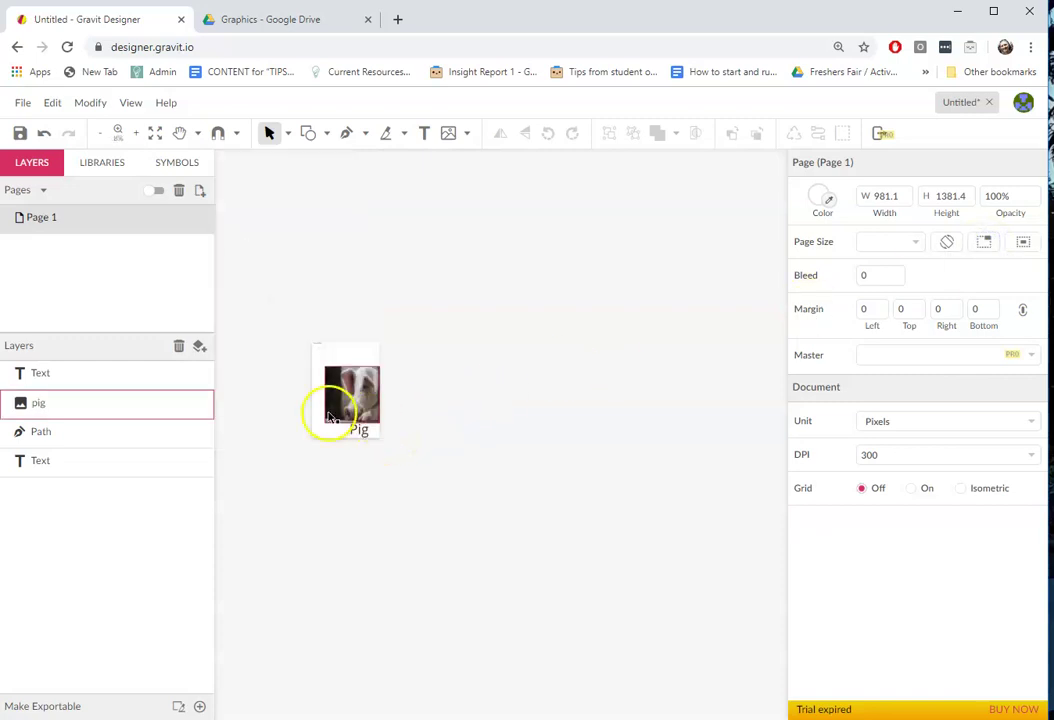
pyautogui.scroll(4, 332, 415)
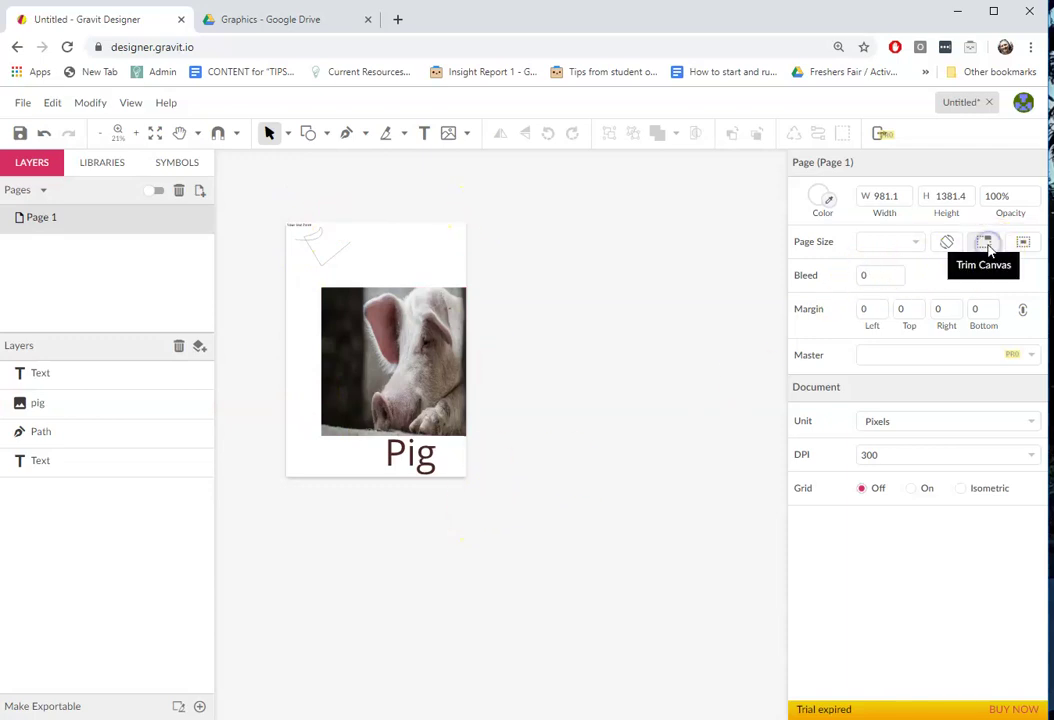
# - Set the page size to Infinite Canvas and move the pig image right to about X 701.7, Y 289.4
pyautogui.click(917, 246)
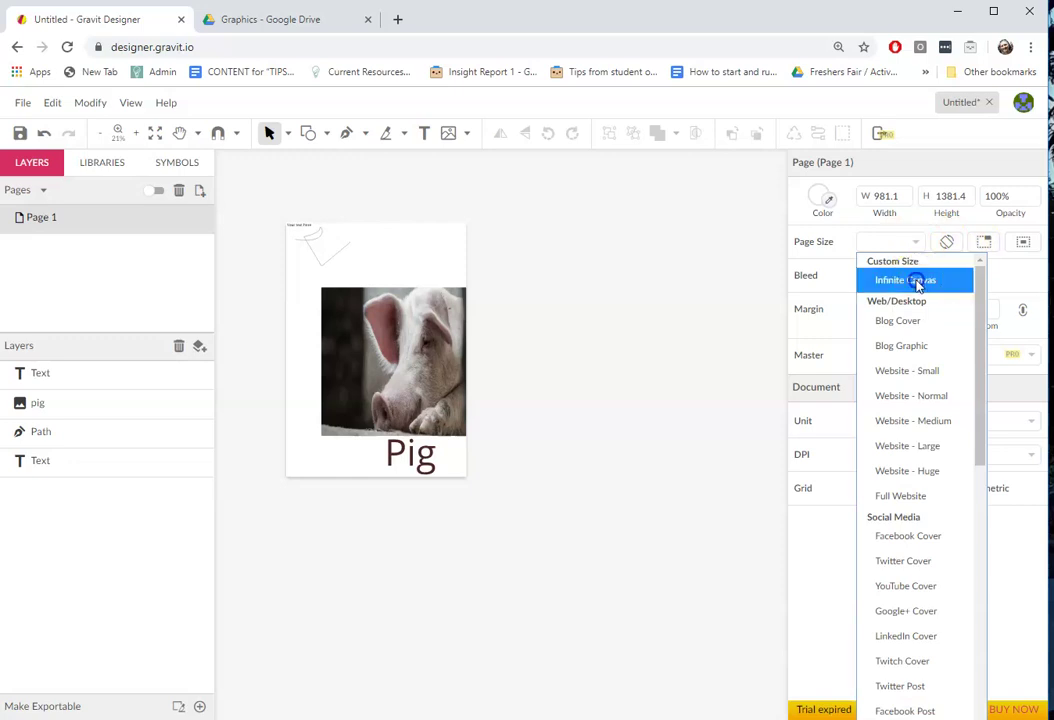
pyautogui.click(915, 281)
pyautogui.click(470, 365)
pyautogui.moveTo(433, 369); pyautogui.dragTo(512, 353)
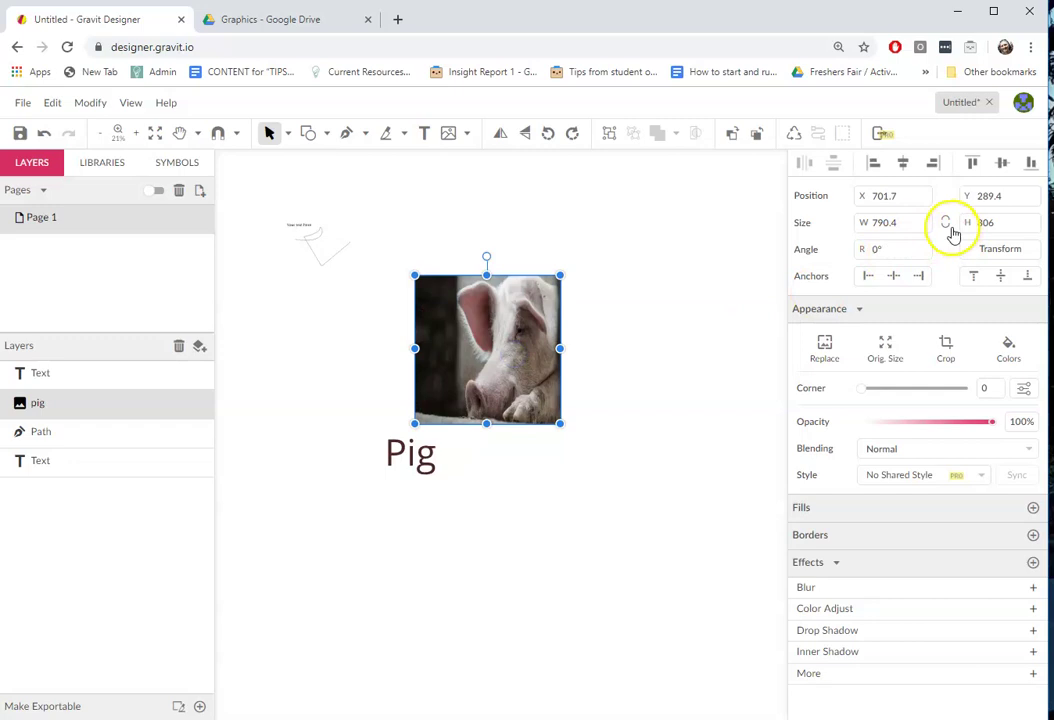
# - Trim the canvas around the moved image and set the page width to 2000 px
pyautogui.click(676, 365)
pyautogui.click(984, 243)
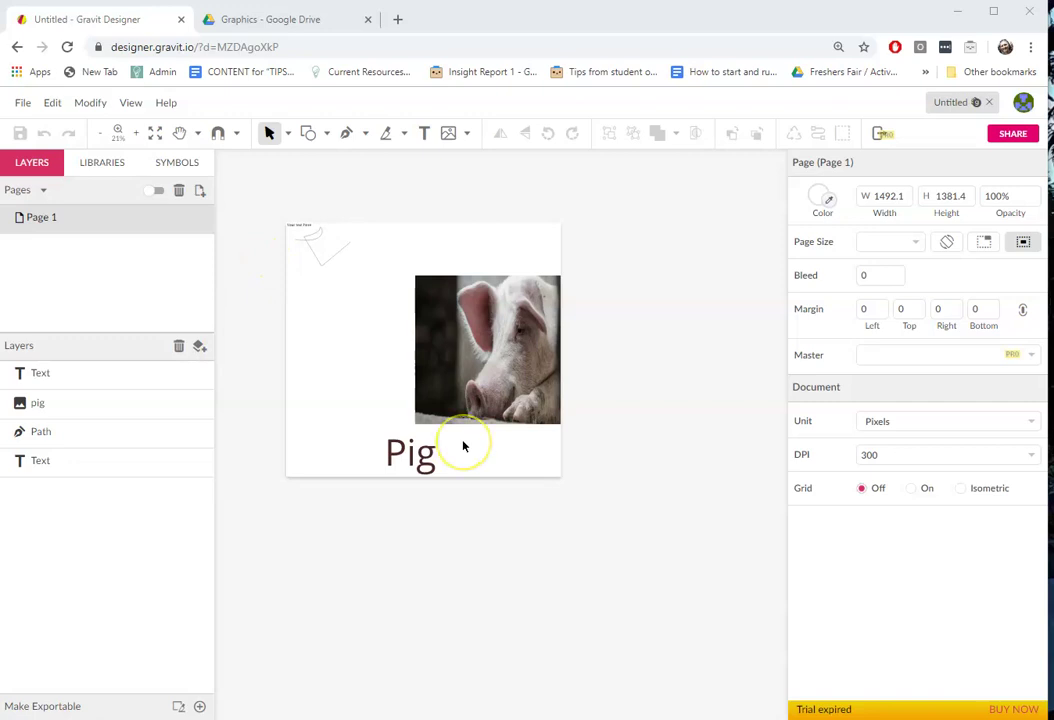
pyautogui.click(893, 197)
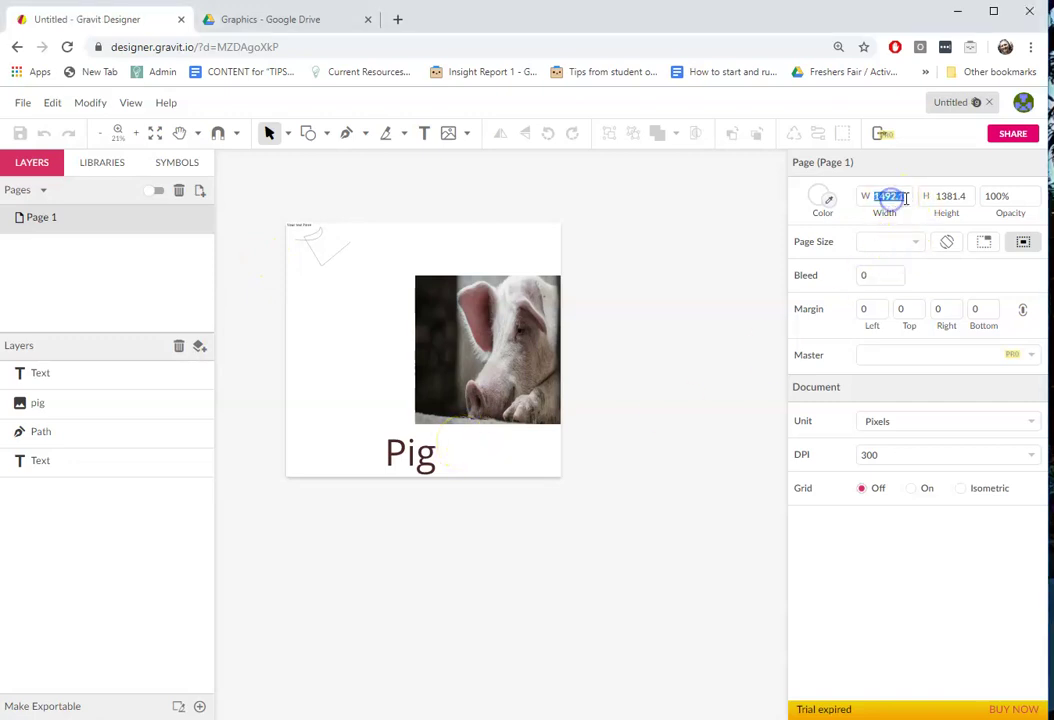
pyautogui.click(905, 207)
pyautogui.press('Return')
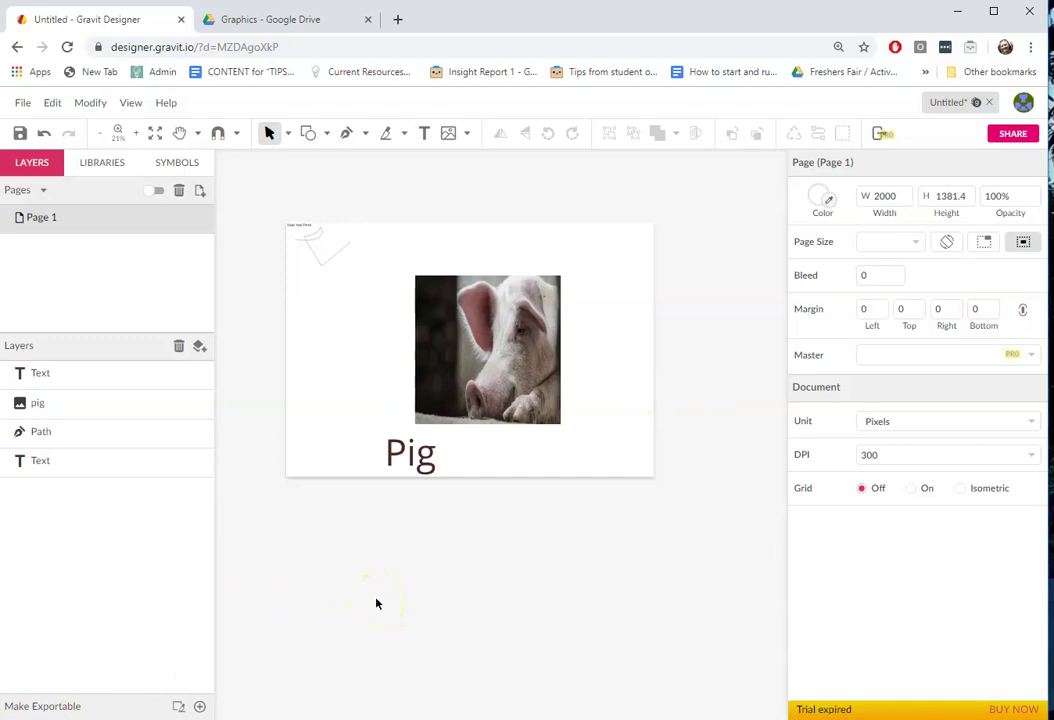
# - Save the design to the cloud under the name "Pig"
pyautogui.click(25, 99)
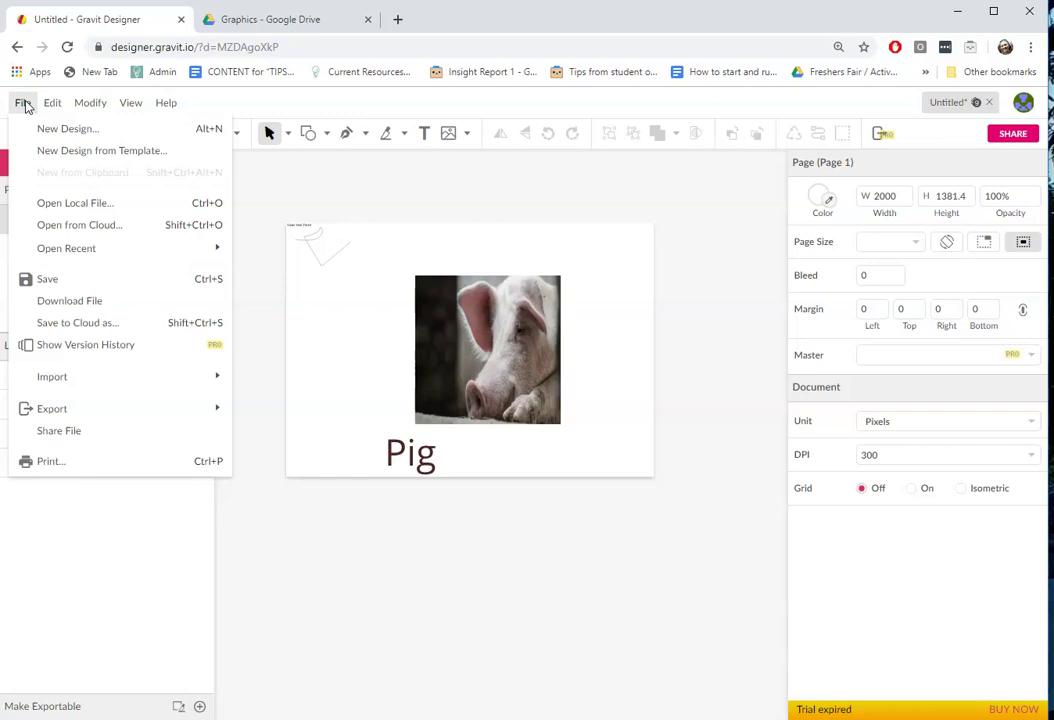
pyautogui.click(90, 328)
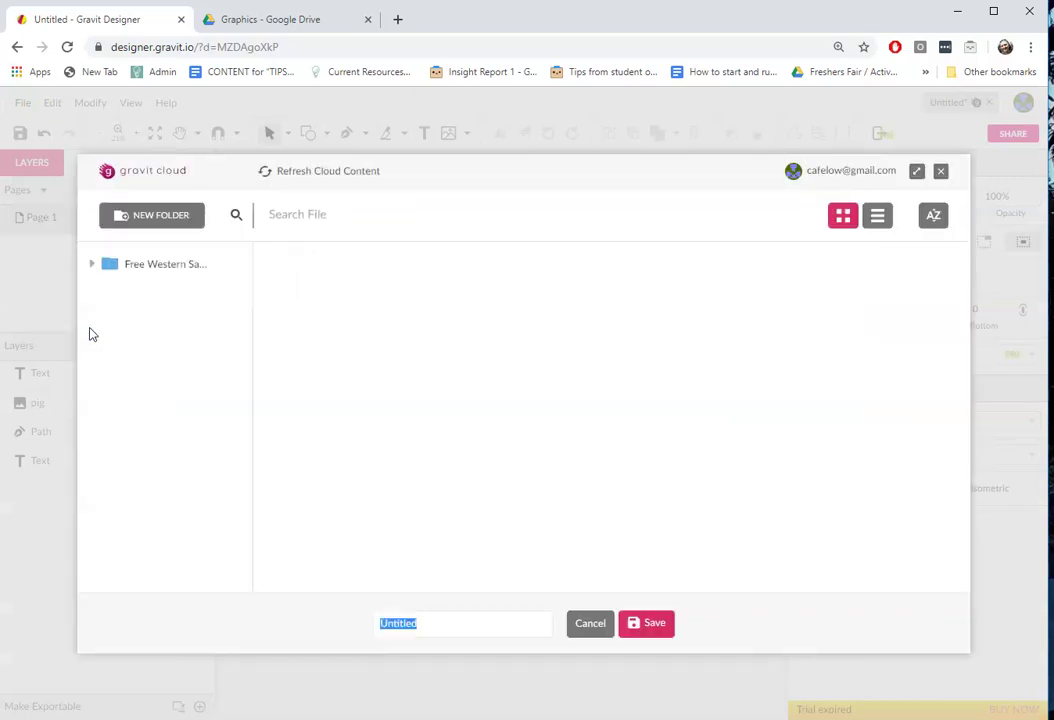
pyautogui.click(440, 622)
pyautogui.moveTo(440, 623); pyautogui.dragTo(347, 630)
pyautogui.write('Pig')
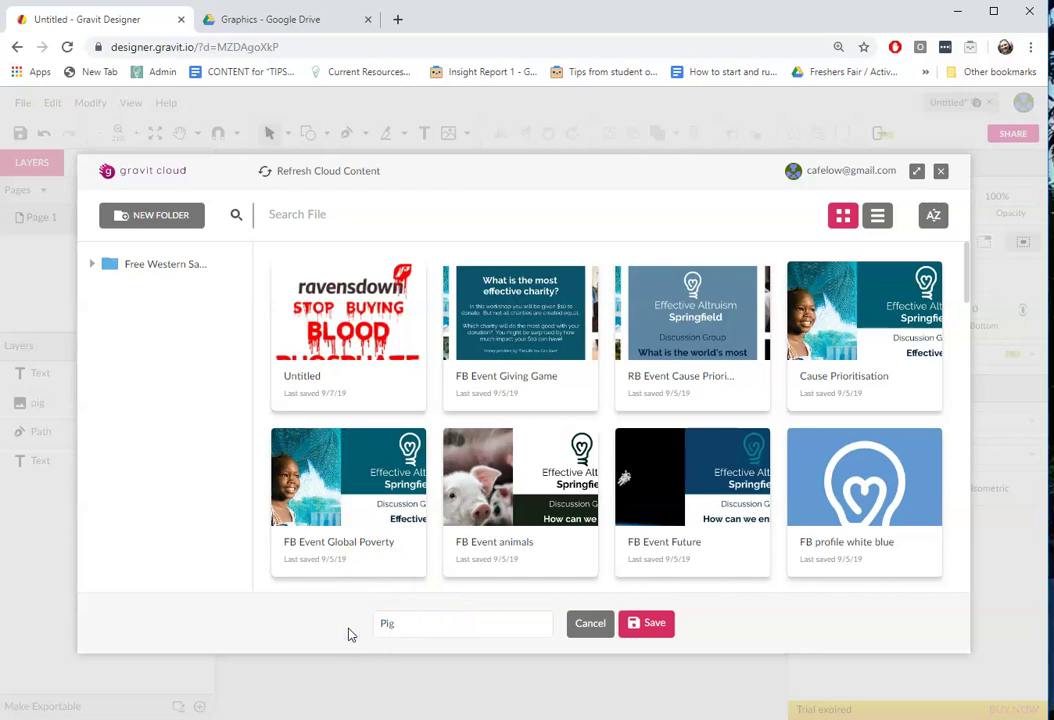
pyautogui.press('Return')
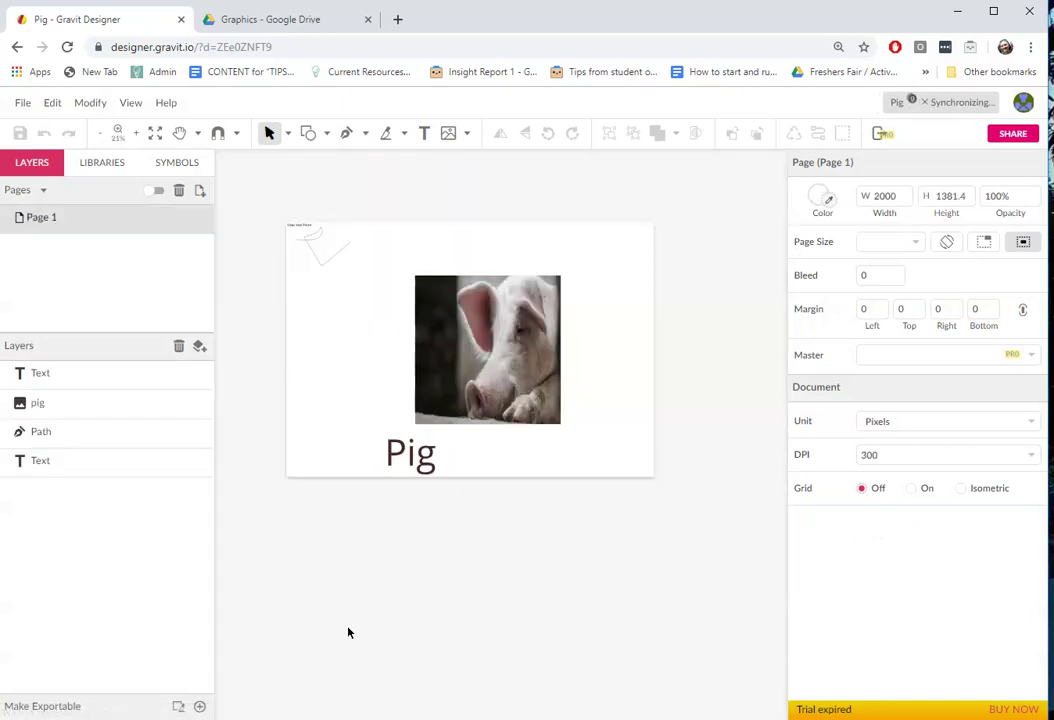
# - Download the design as a .gvdesign file and export it as a PNG image
pyautogui.click(23, 104)
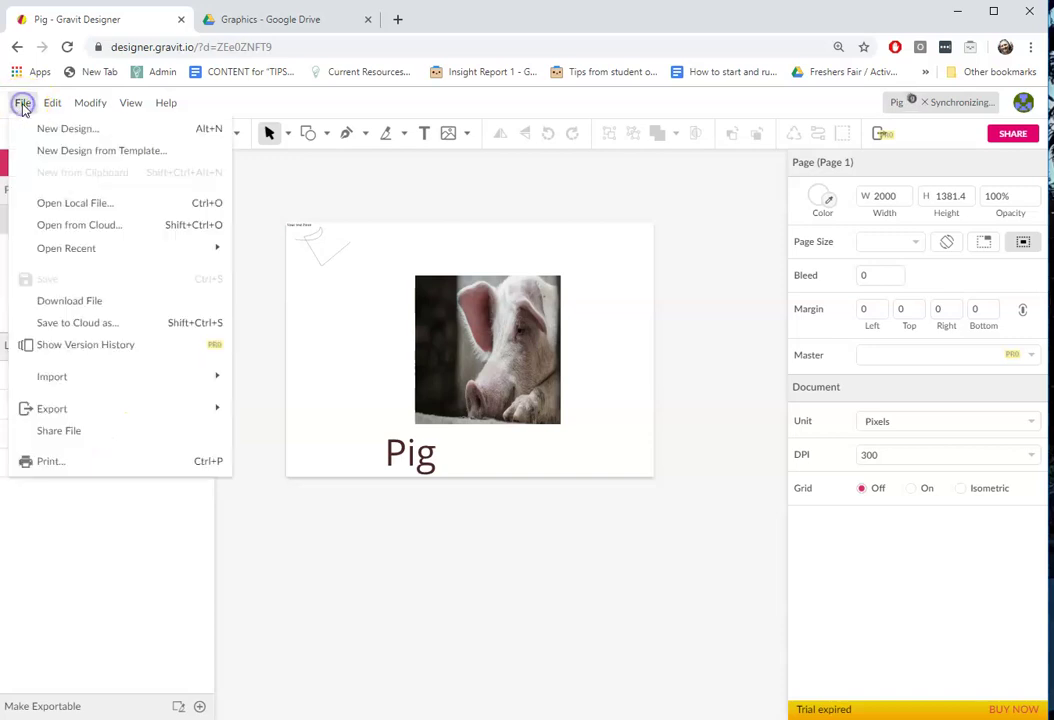
pyautogui.click(97, 301)
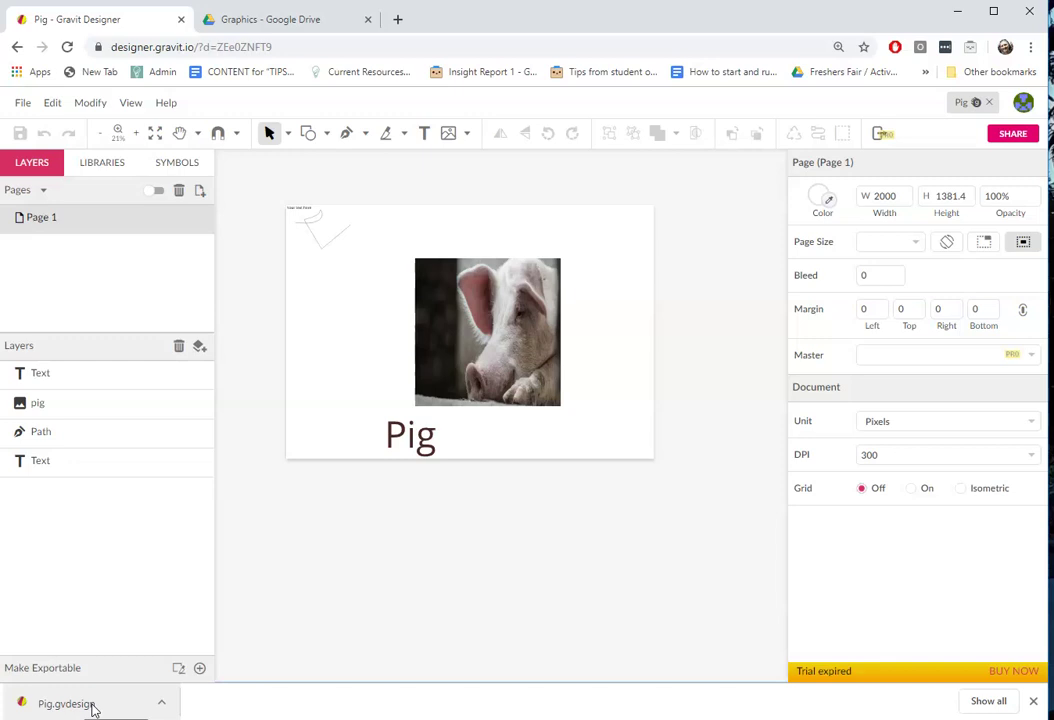
pyautogui.click(22, 104)
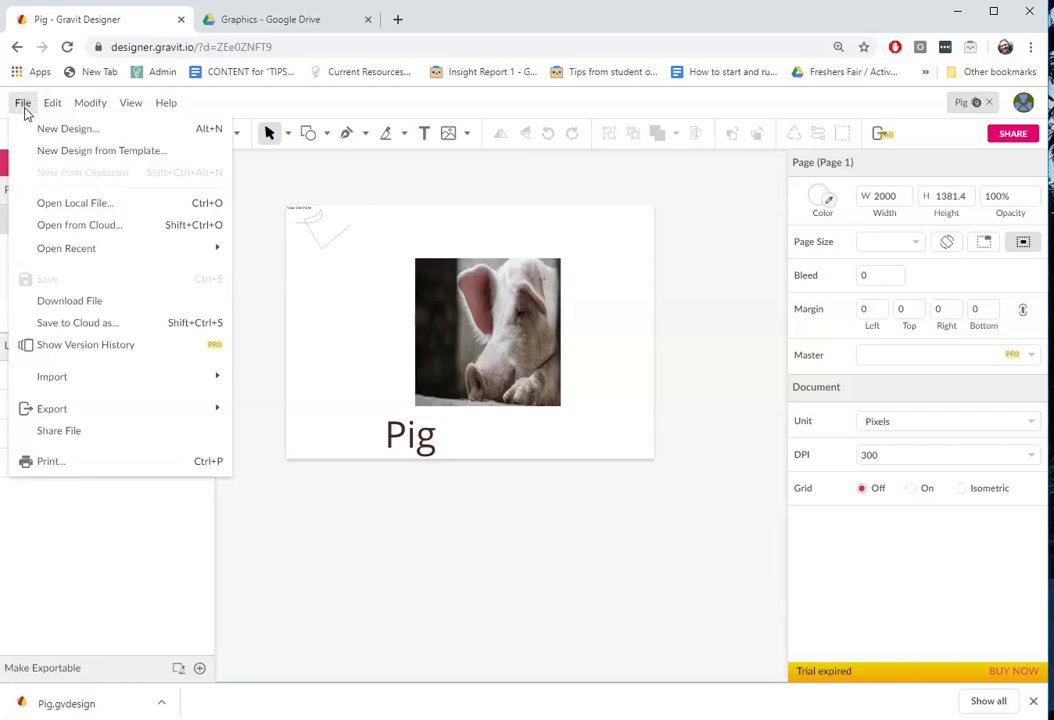
pyautogui.click(23, 106)
pyautogui.click(60, 379)
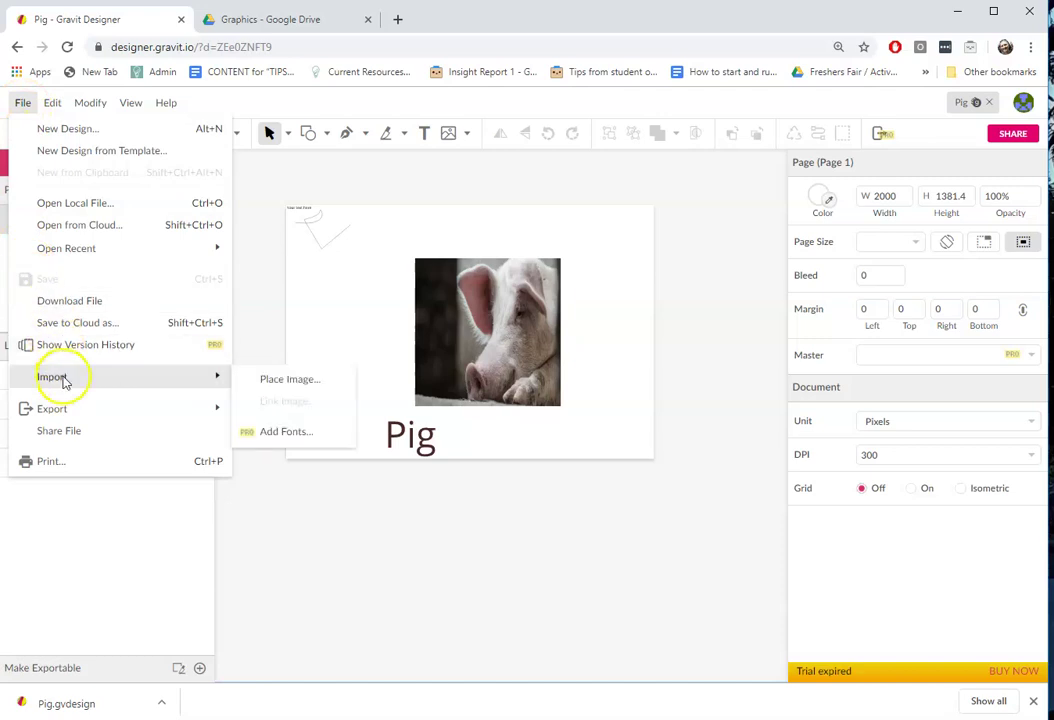
pyautogui.click(22, 409)
pyautogui.click(305, 441)
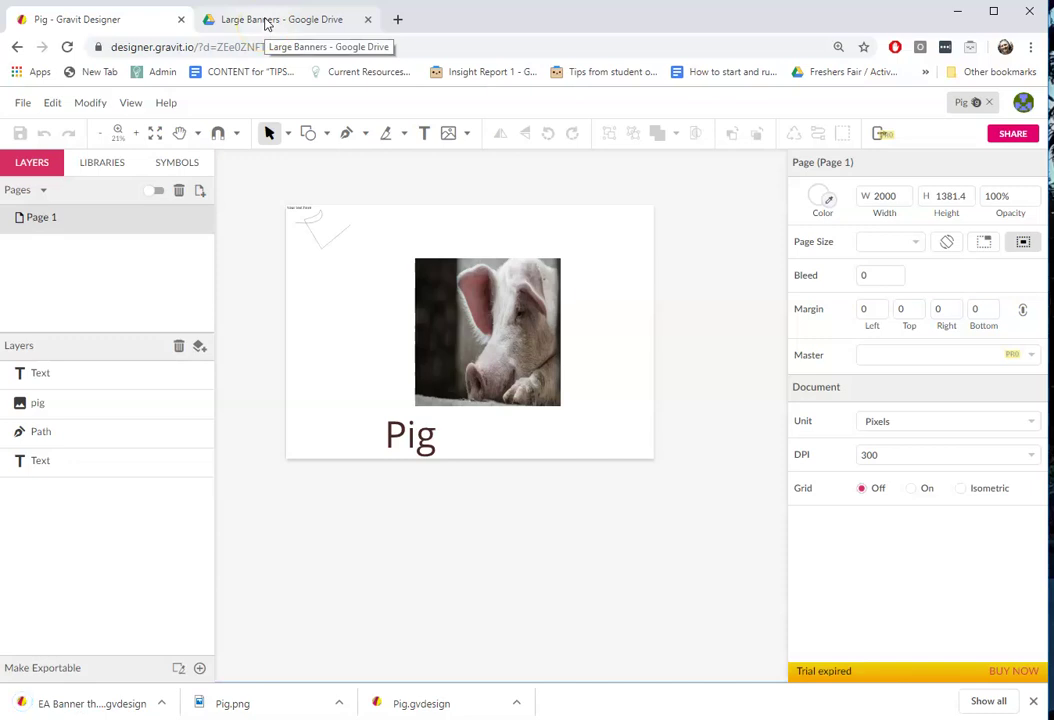
# - Switch to Google Drive and open the Large Banners folder inside the Graphics folder
pyautogui.click(267, 24)
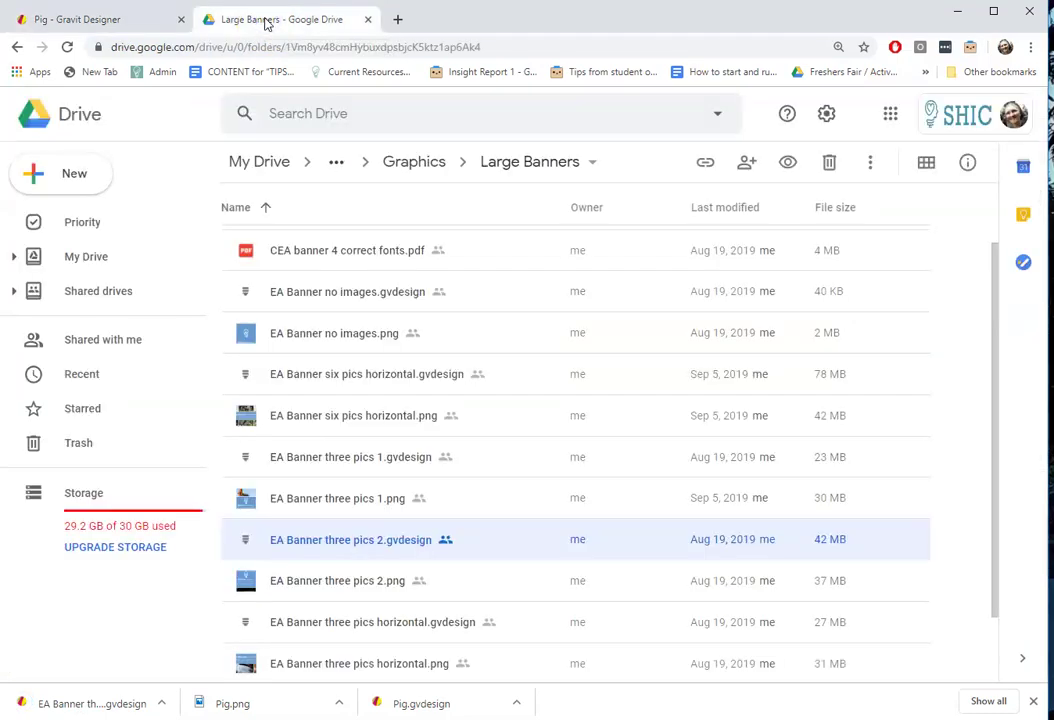
pyautogui.click(396, 167)
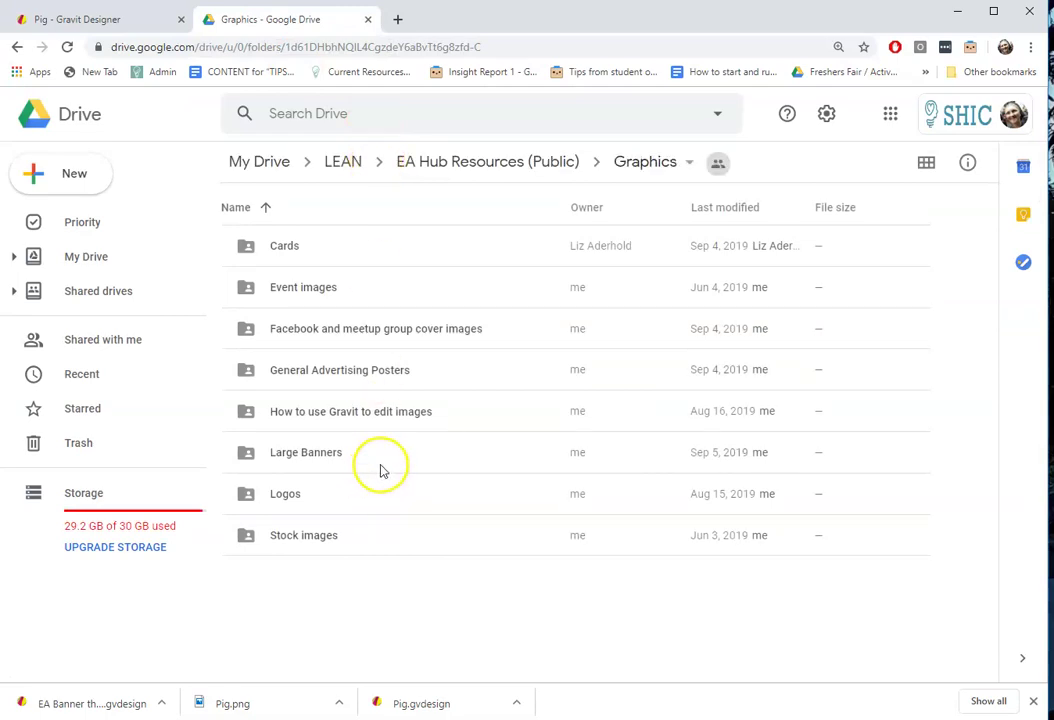
pyautogui.doubleClick(302, 460)
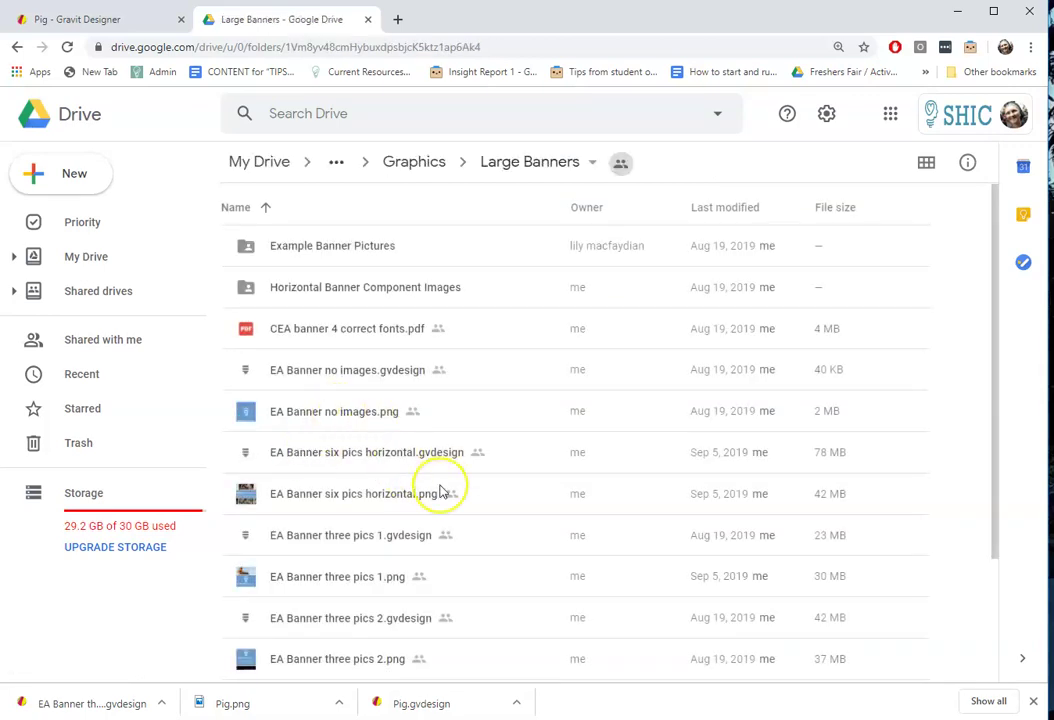
# - Preview EA Banner three pics 1.png, close the preview and select the matching EA Banner three pics 1.gvdesign file
pyautogui.scroll(-3, 440, 492)
pyautogui.click(248, 425)
pyautogui.doubleClick(248, 425)
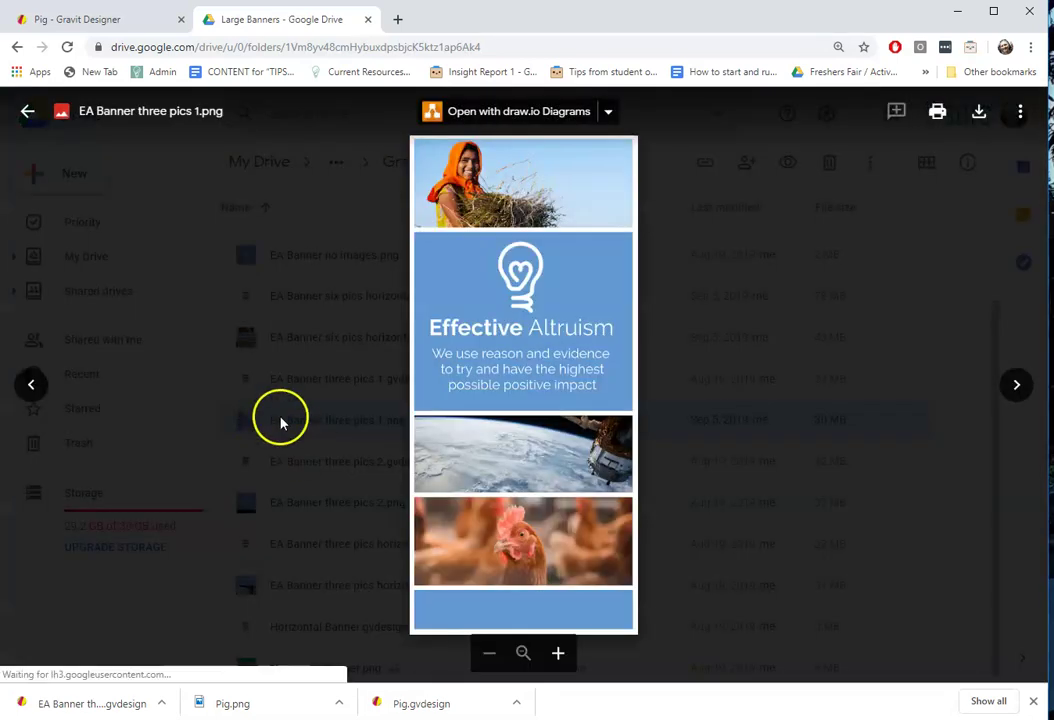
pyautogui.click(25, 110)
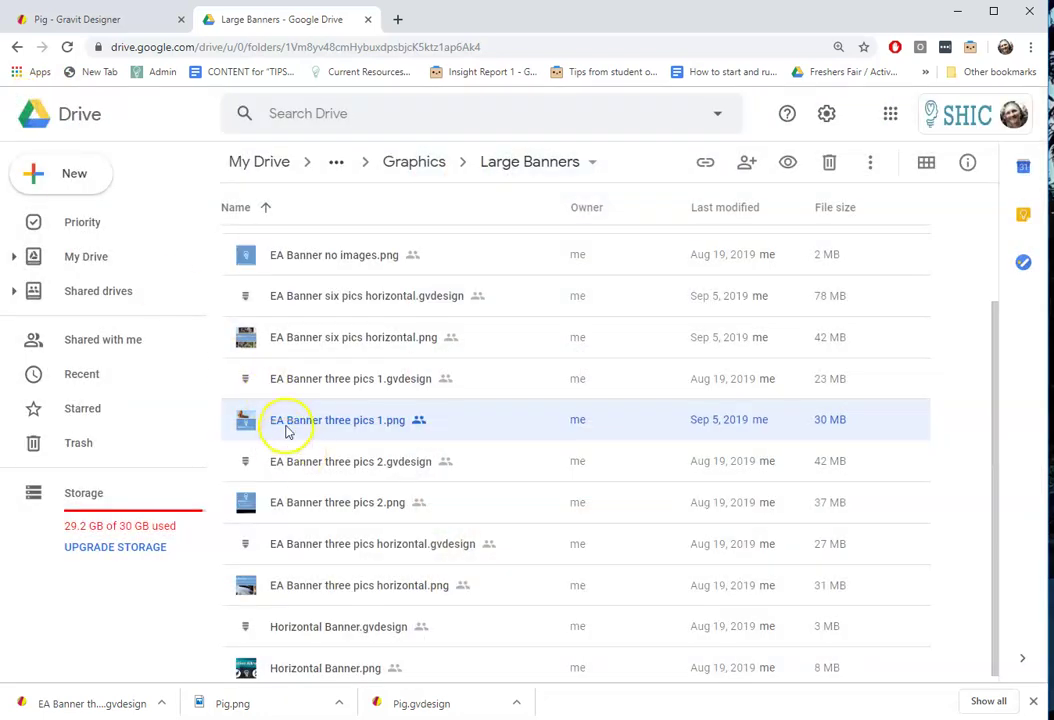
pyautogui.click(309, 393)
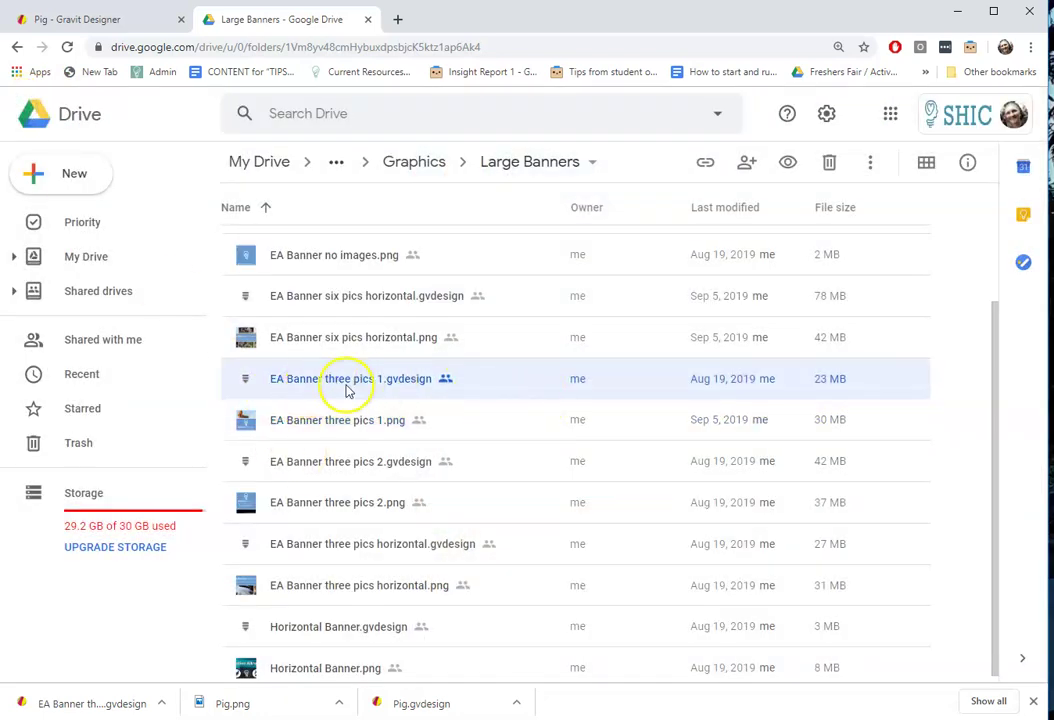
# - Download EA Banner three pics 1.gvdesign from the Large Banners folder and switch back to Gravit Designer
pyautogui.rightClick(347, 388)
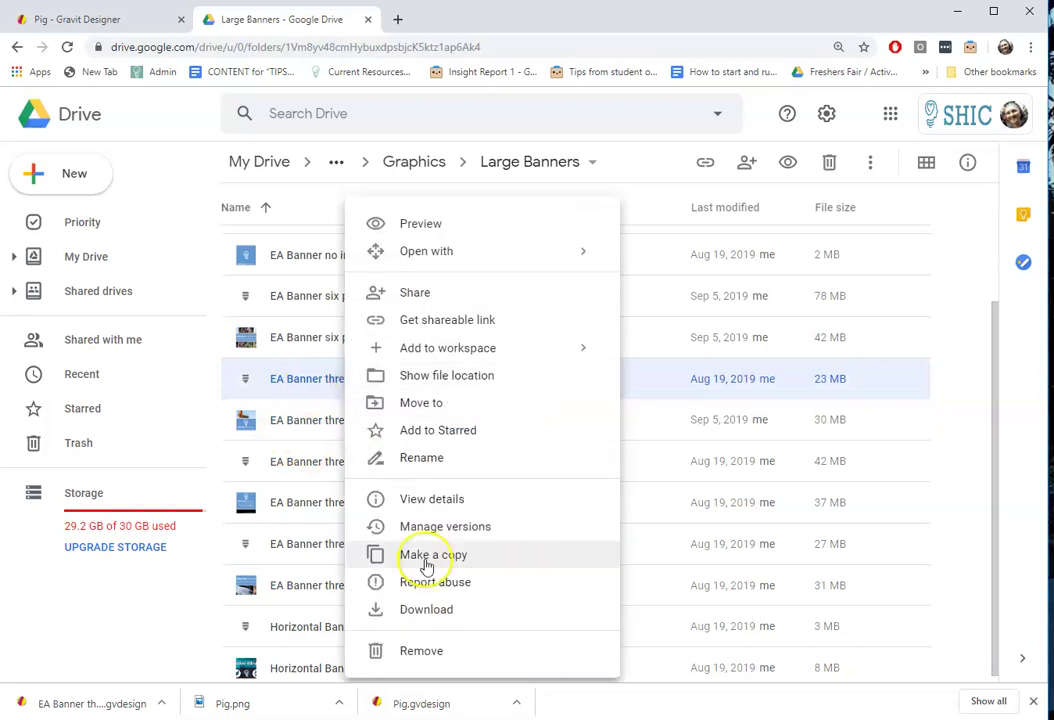
pyautogui.click(412, 606)
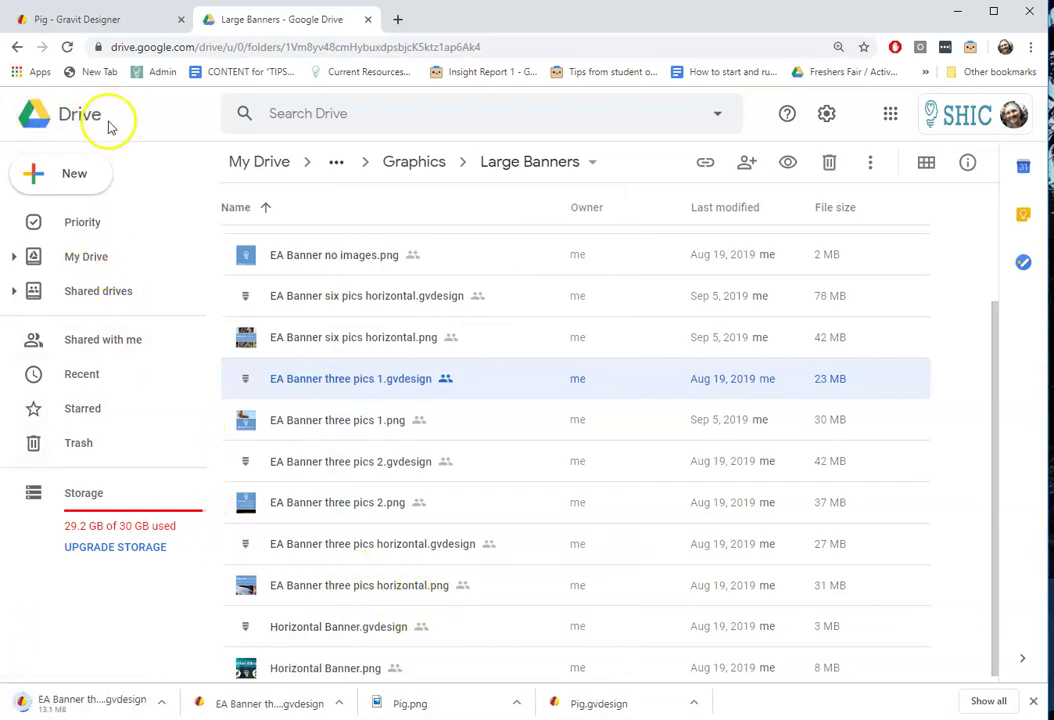
pyautogui.click(97, 20)
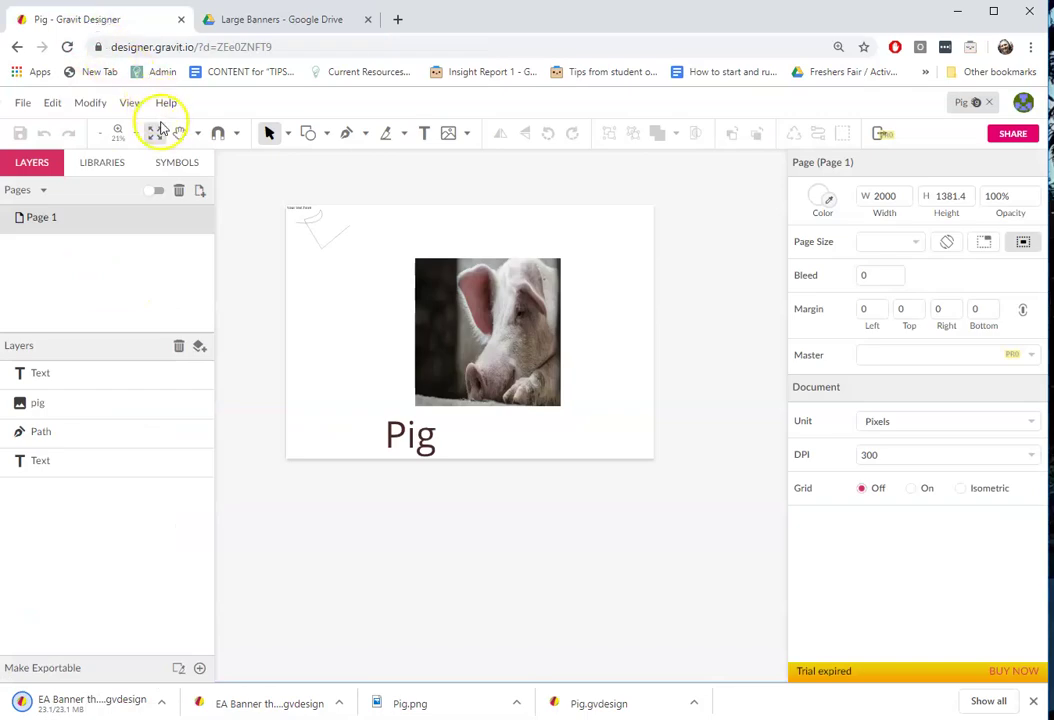
# - Open the downloaded local file EA Banner three pics 1 (1) from the Downloads folder and bring the top of the banner into view
pyautogui.click(22, 104)
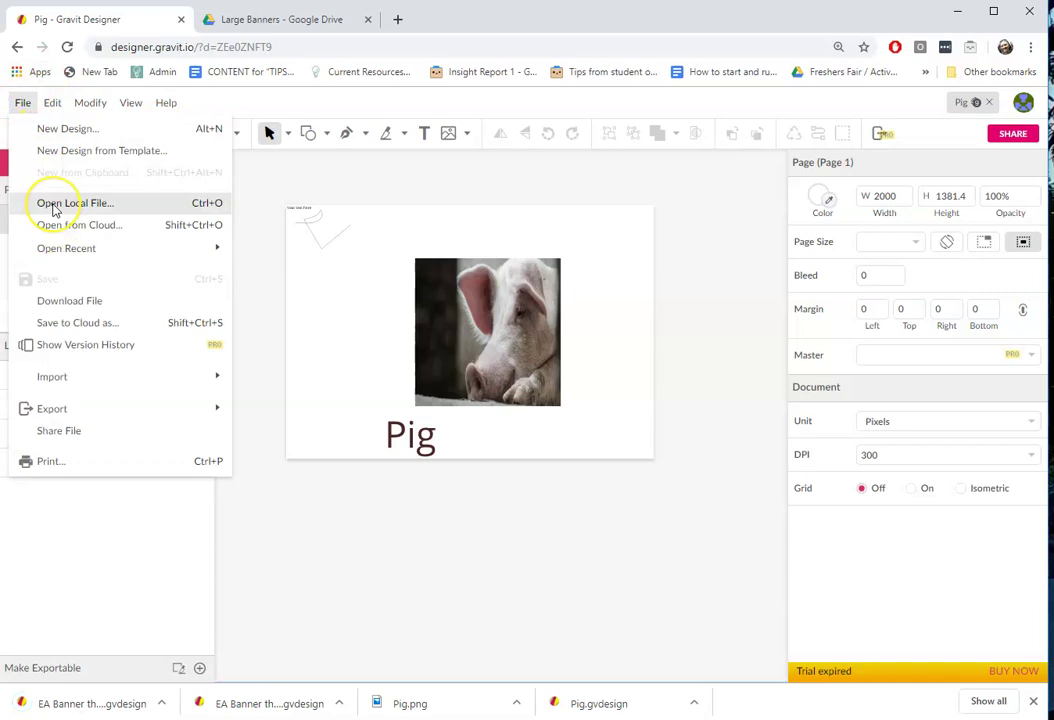
pyautogui.click(20, 102)
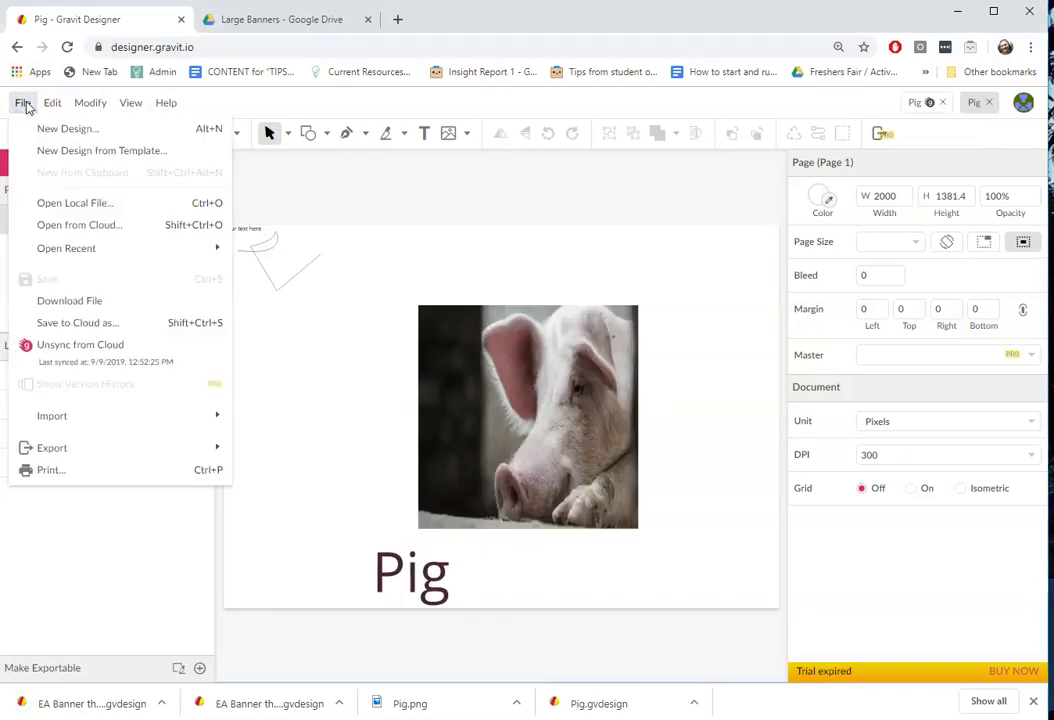
pyautogui.click(46, 204)
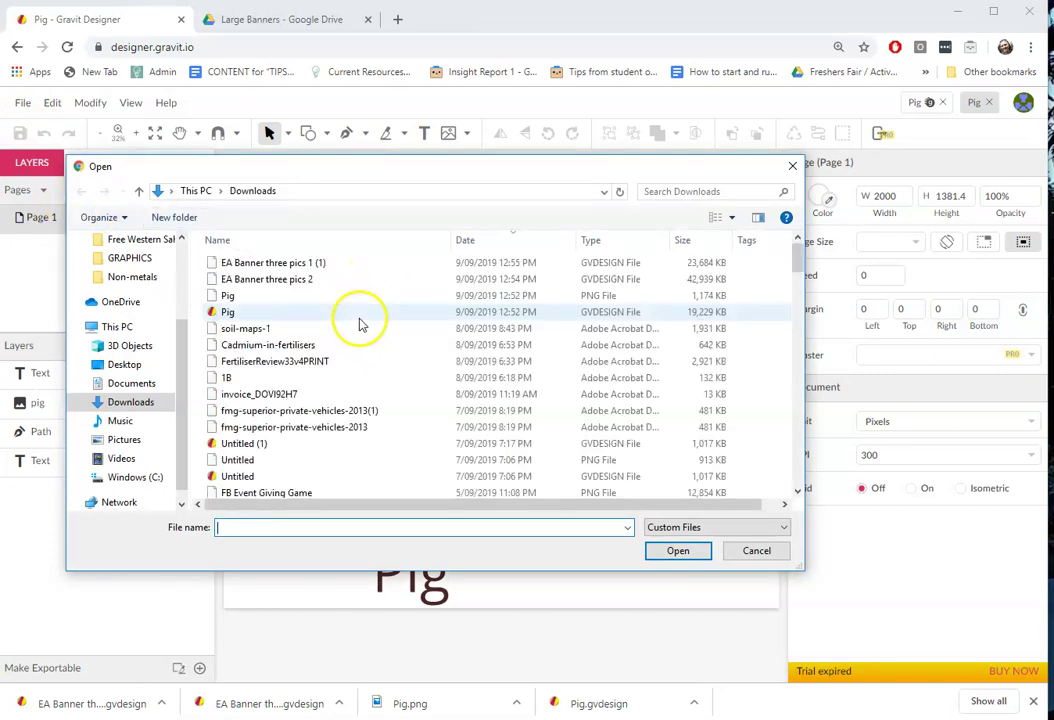
pyautogui.click(311, 265)
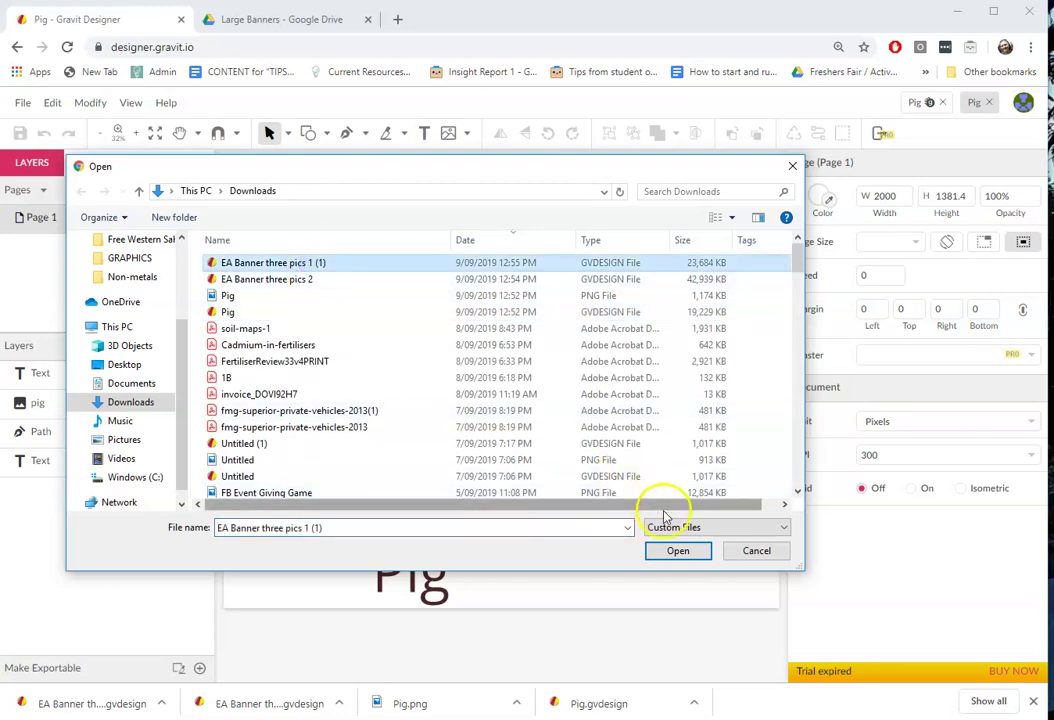
pyautogui.click(668, 550)
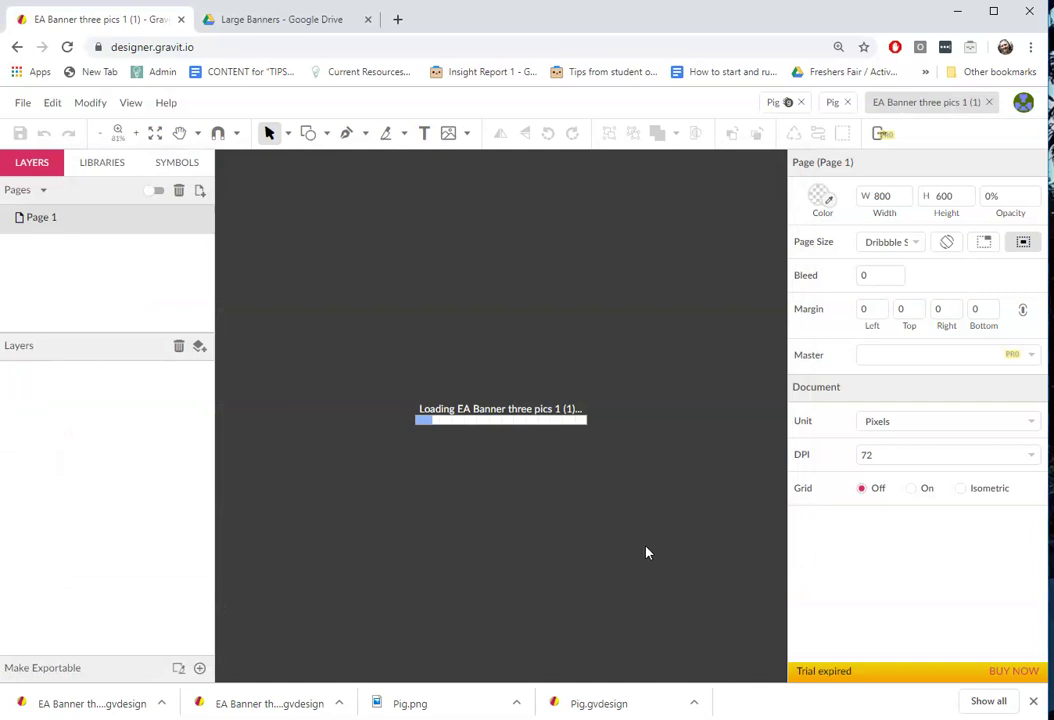
pyautogui.click(622, 515)
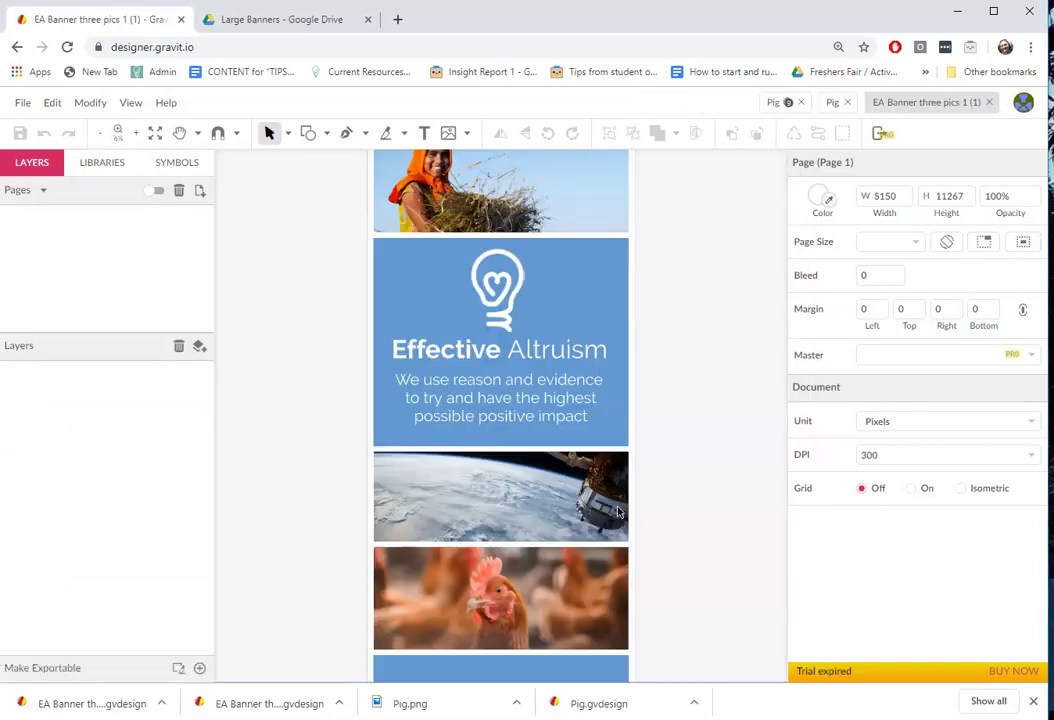
pyautogui.click(603, 488)
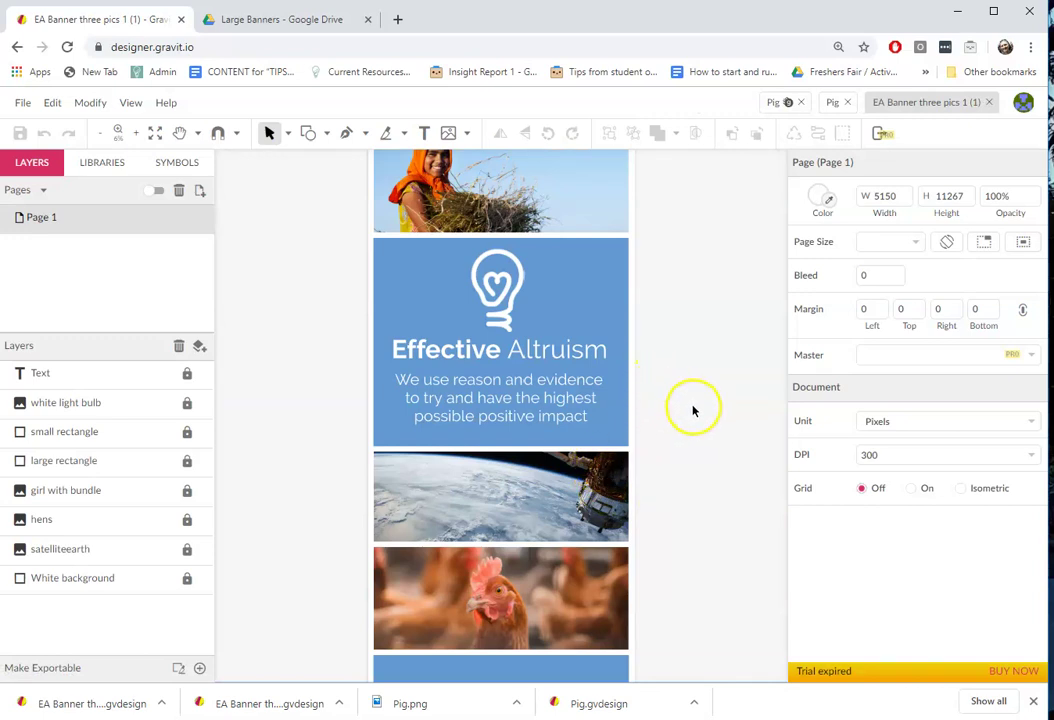
pyautogui.scroll(1, 693, 409)
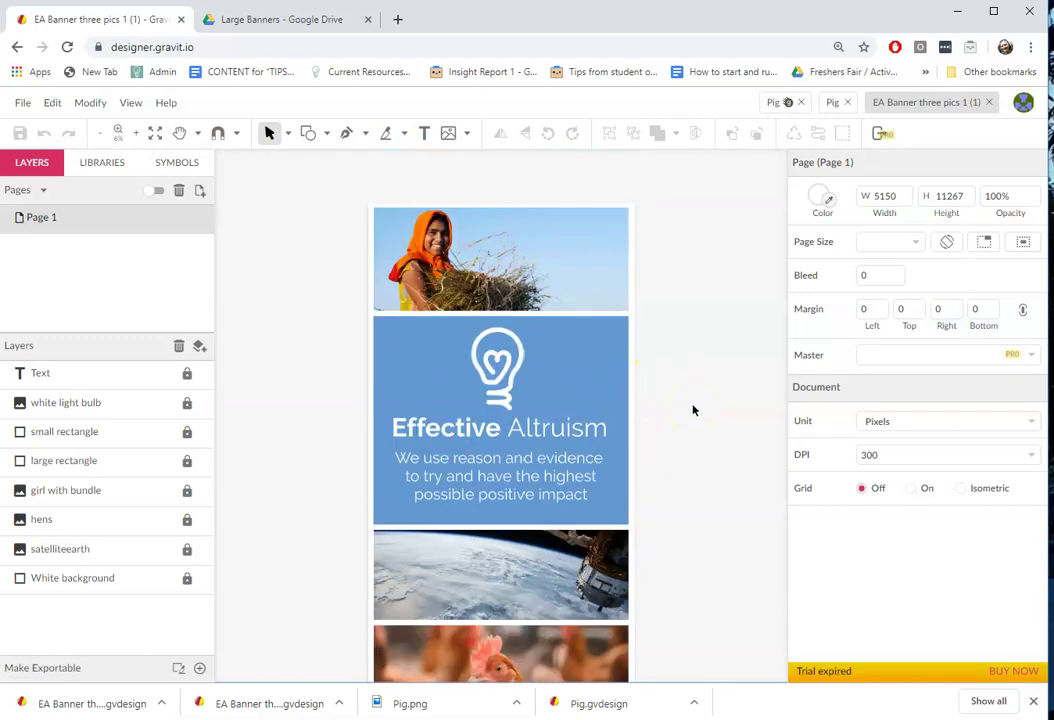
pyautogui.click(680, 437)
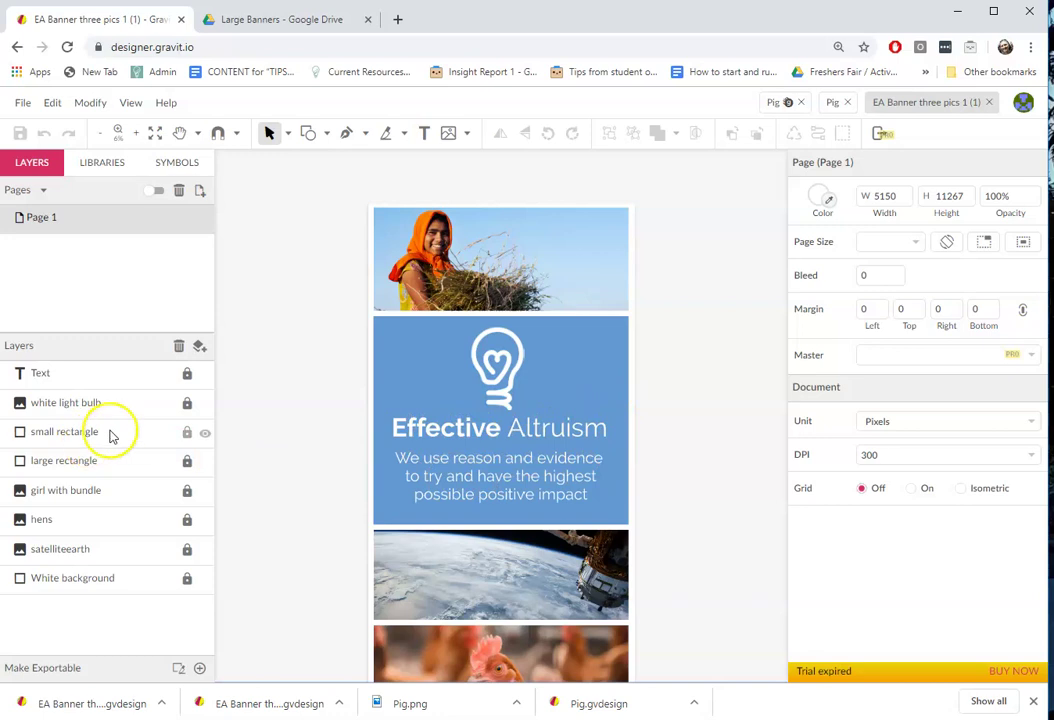
# - Unlock the Text layer and replace the paragraph below the "Effective Altruism" heading with new text
pyautogui.click(186, 373)
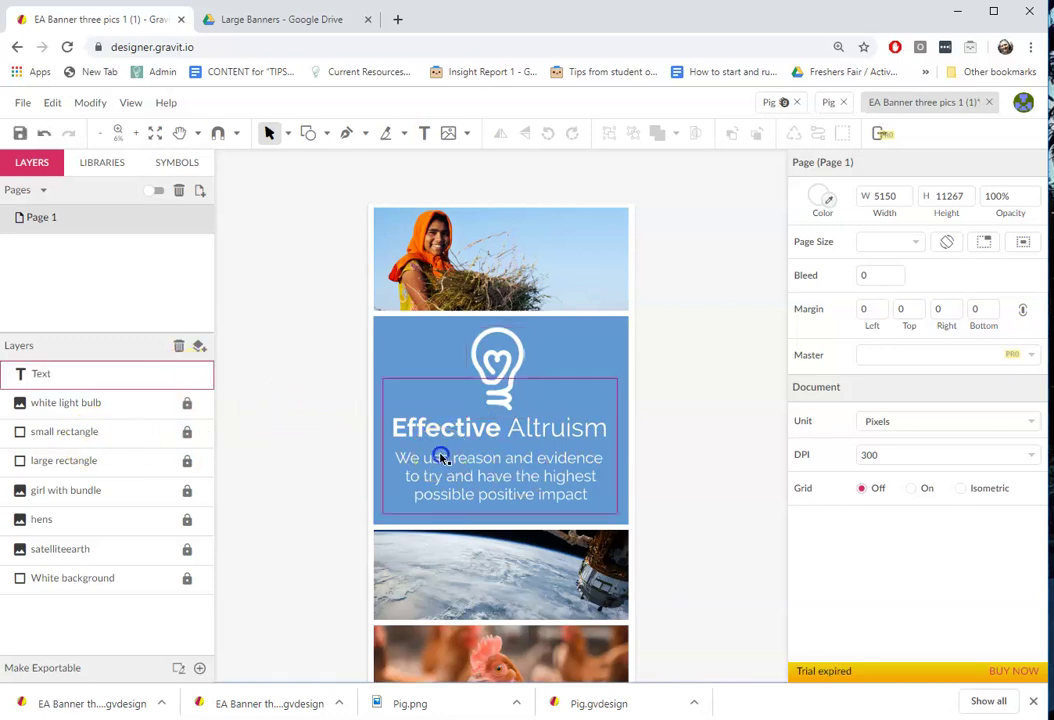
pyautogui.click(429, 457)
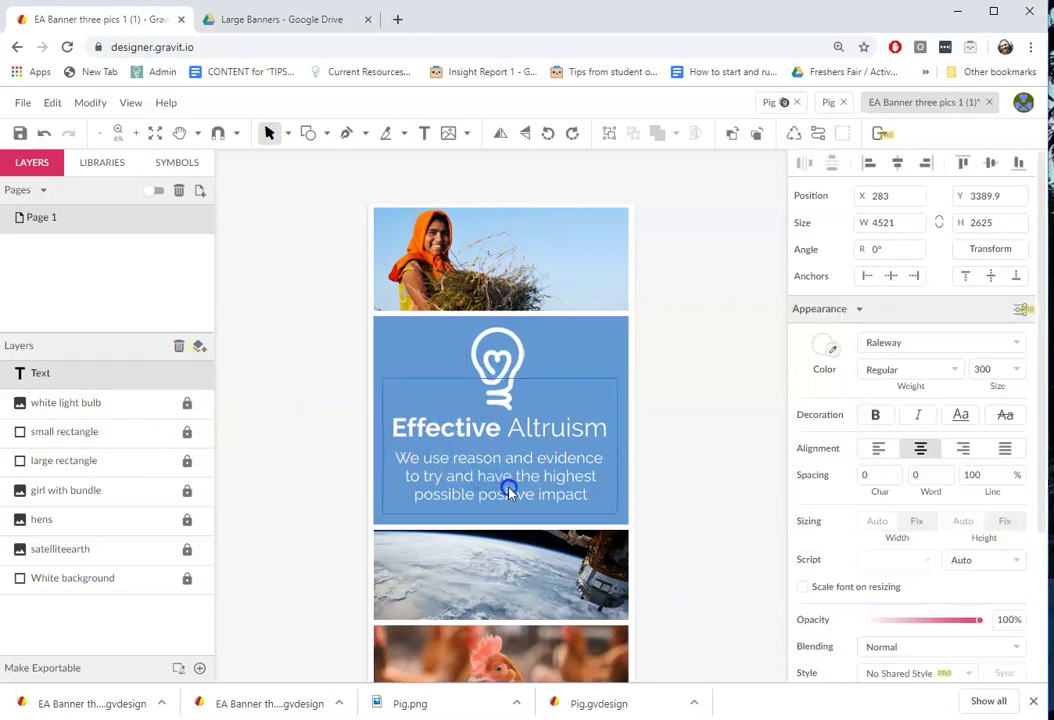
pyautogui.moveTo(591, 494); pyautogui.dragTo(400, 463)
pyautogui.hotkey('ctrl', 'shift', ',')
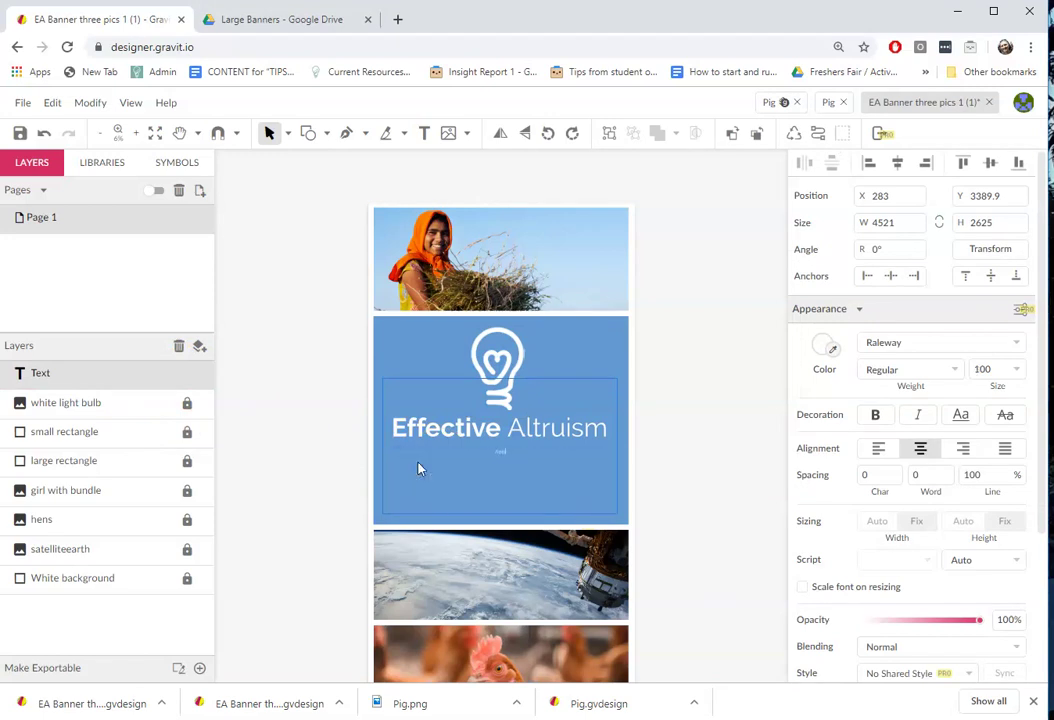